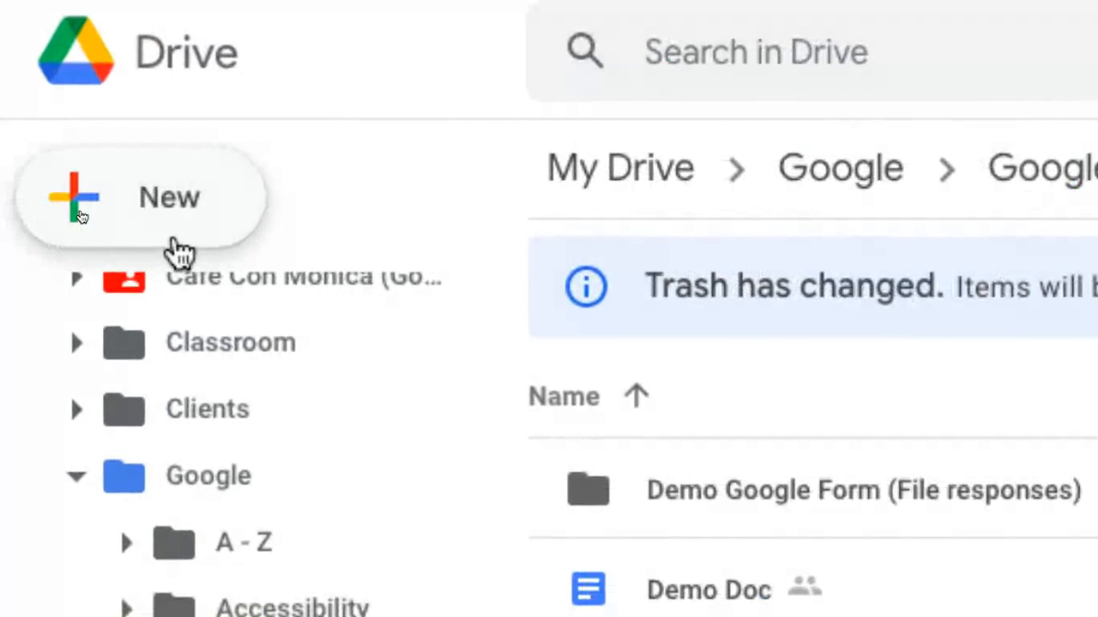
Create a new Google Sheets spreadsheet and name it "Demo Sheet for Video"
click(83, 228)
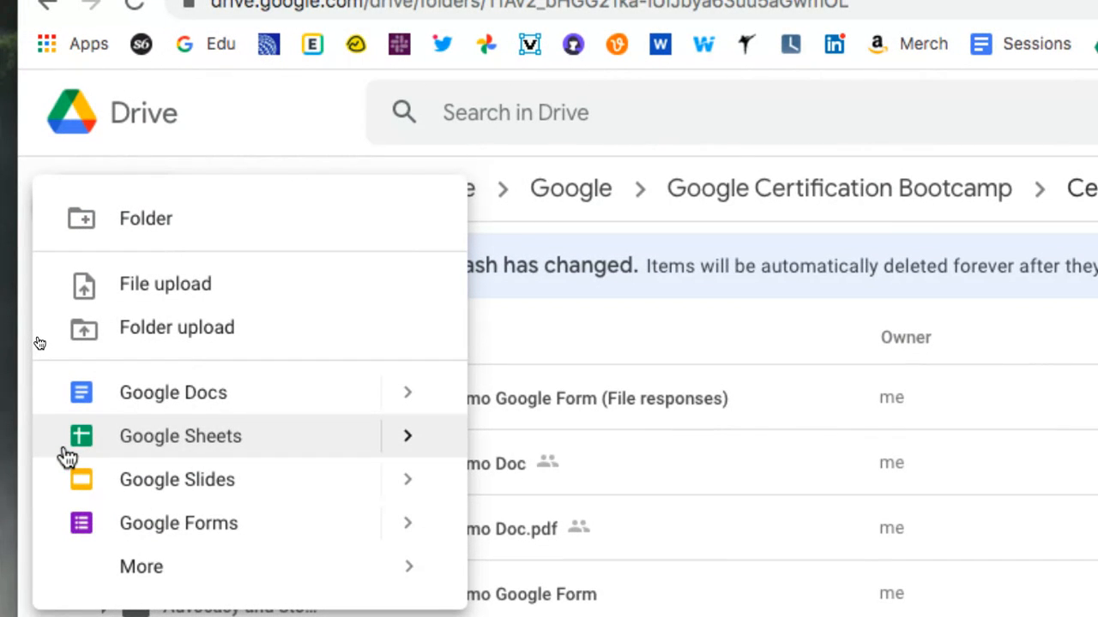
click(225, 455)
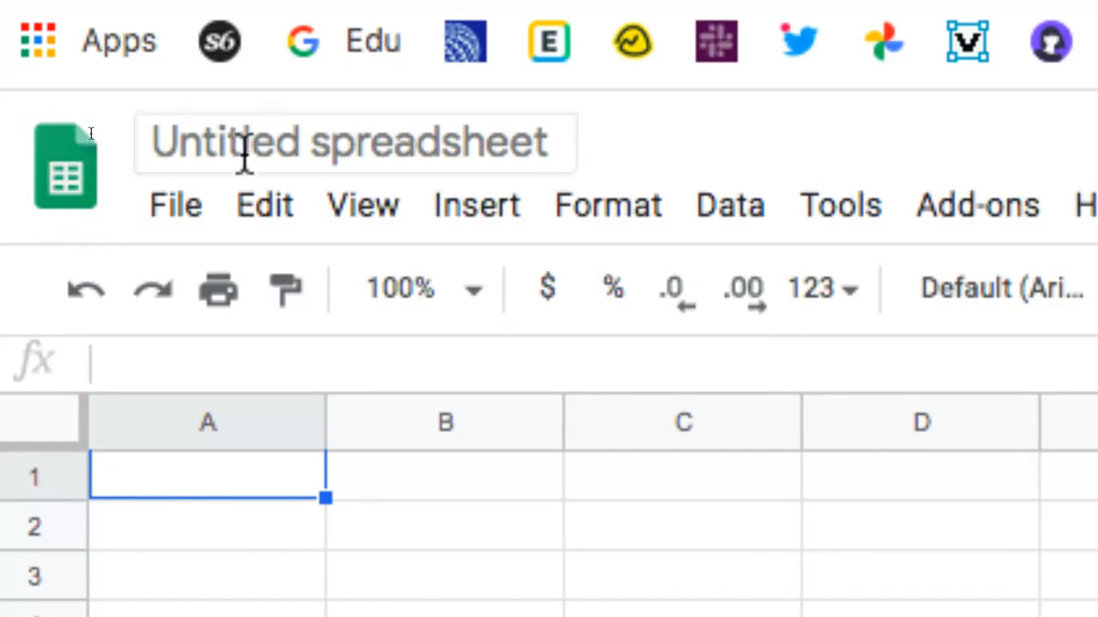
click(177, 146)
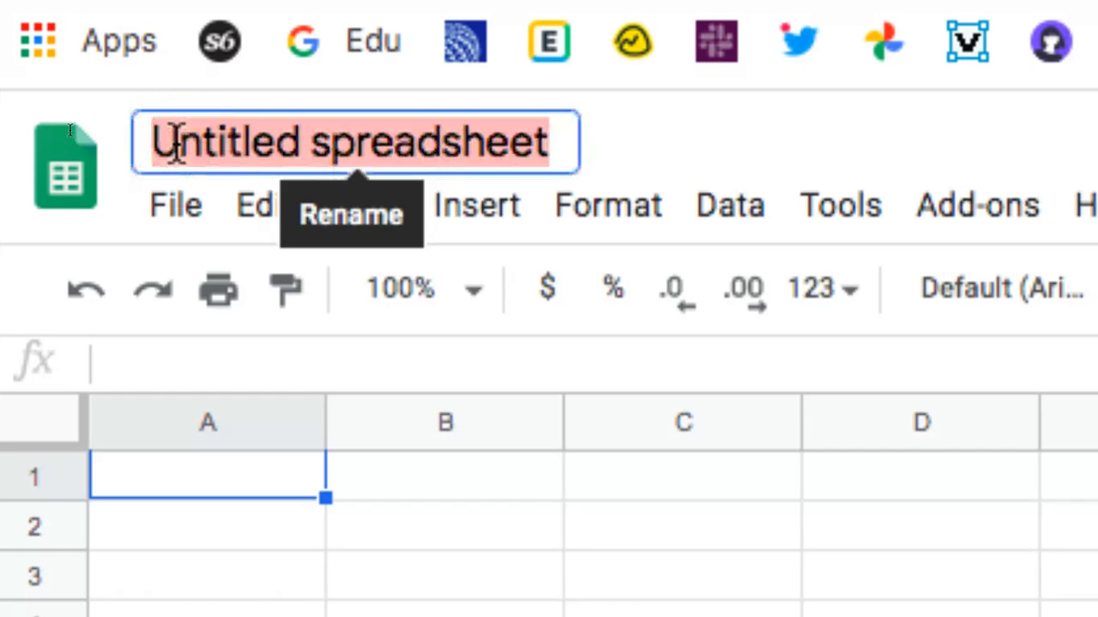
text(Dem)
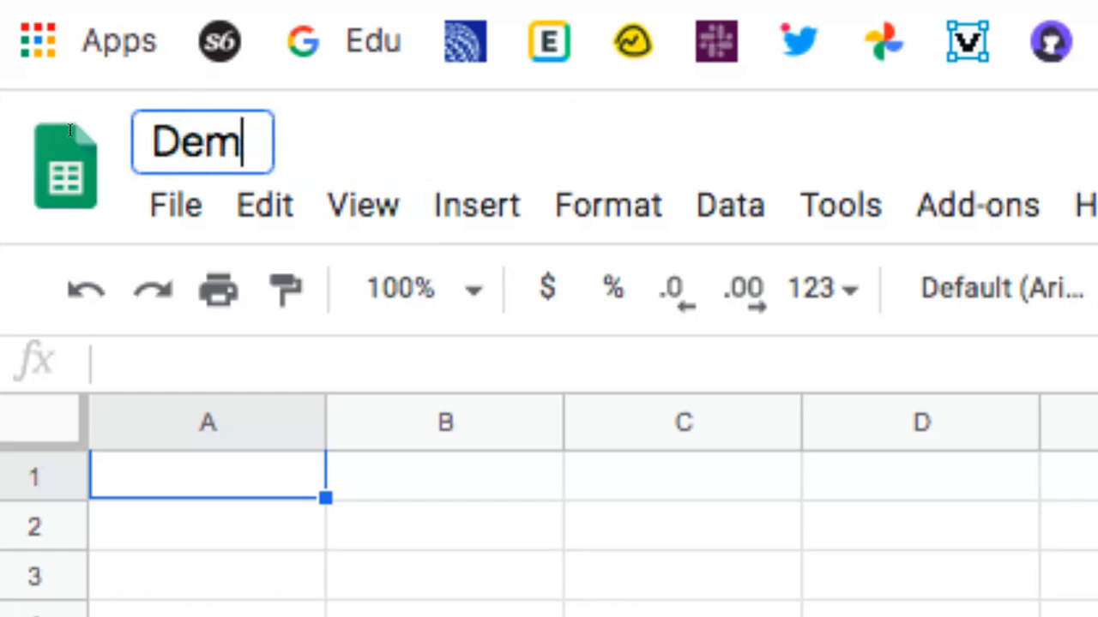
text(o Sheet f)
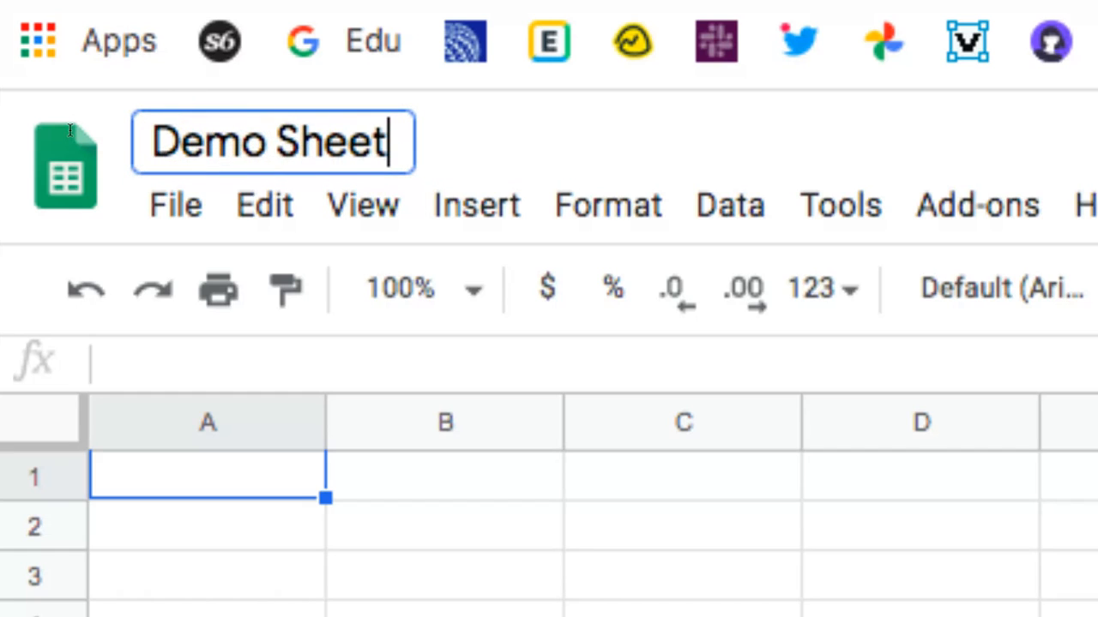
text(or Video)
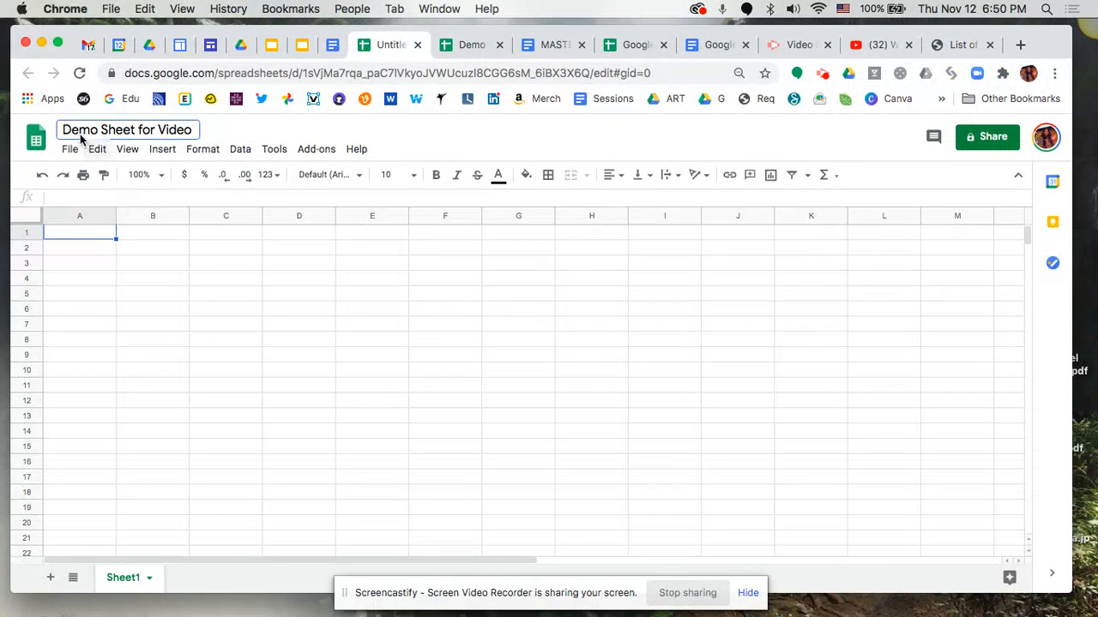
click(60, 235)
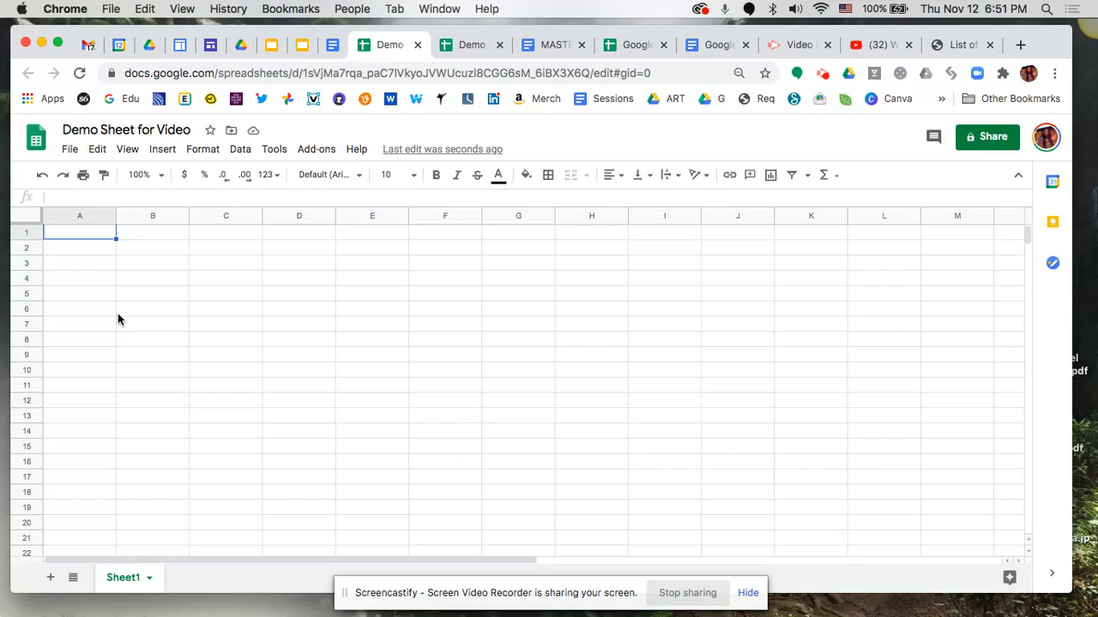
In the Demo Sheet with Data spreadsheet, set the Book Fair title in A1 to Alfa Slab One at size 24
click(464, 46)
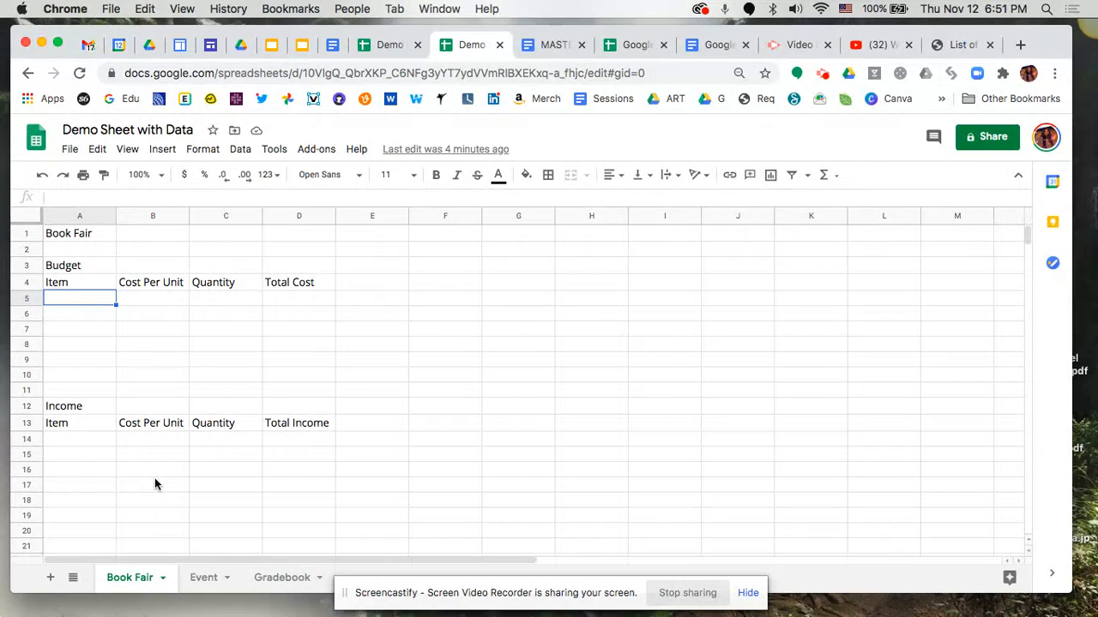
click(71, 238)
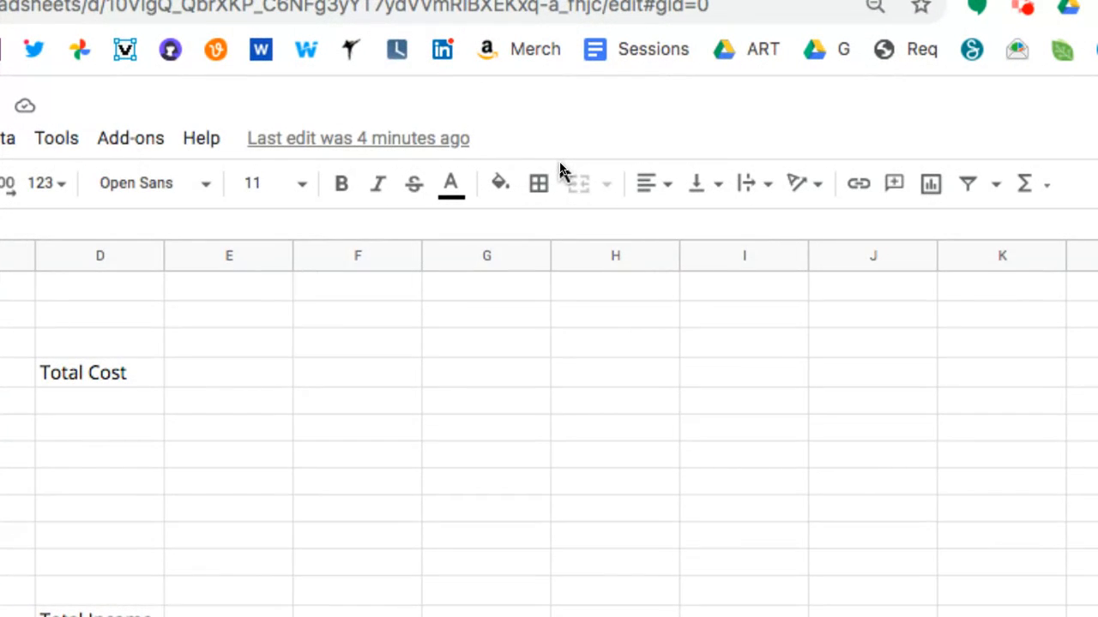
click(207, 186)
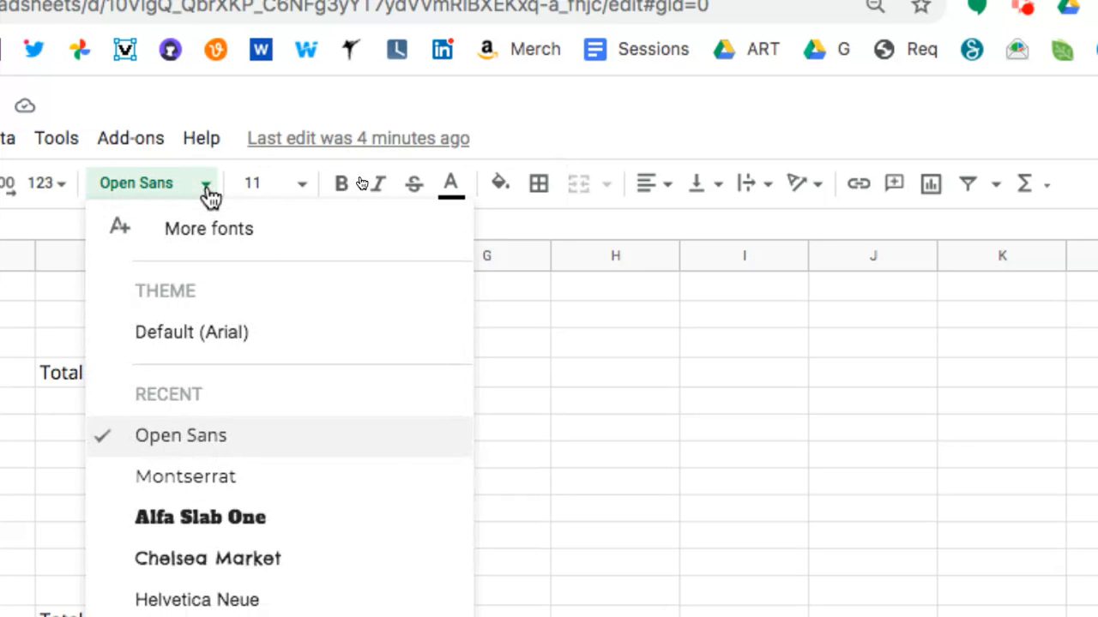
click(265, 522)
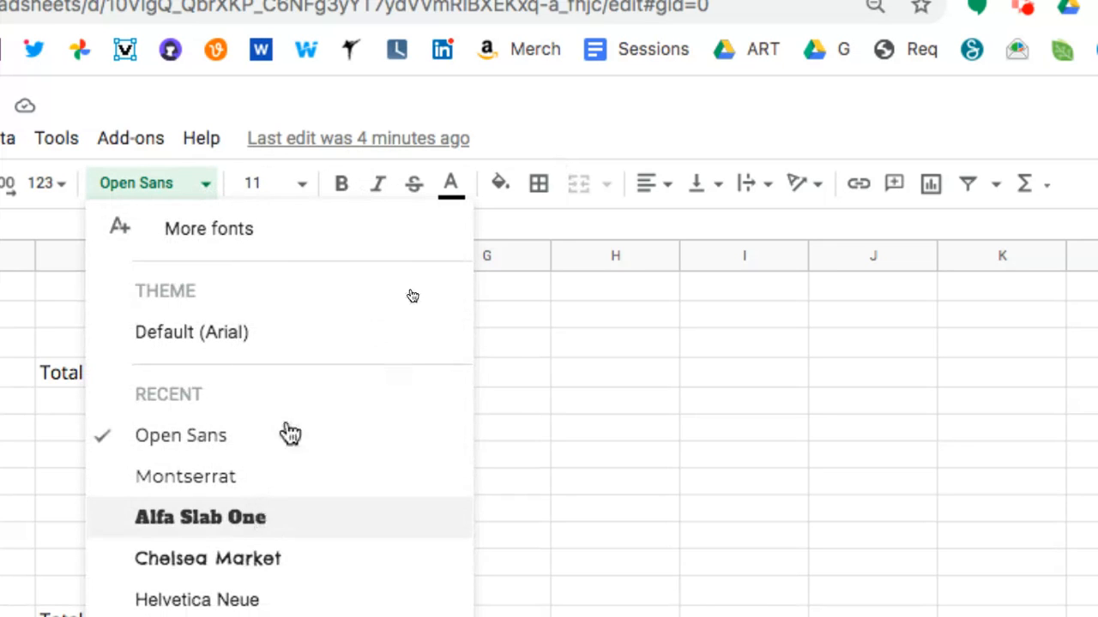
click(306, 186)
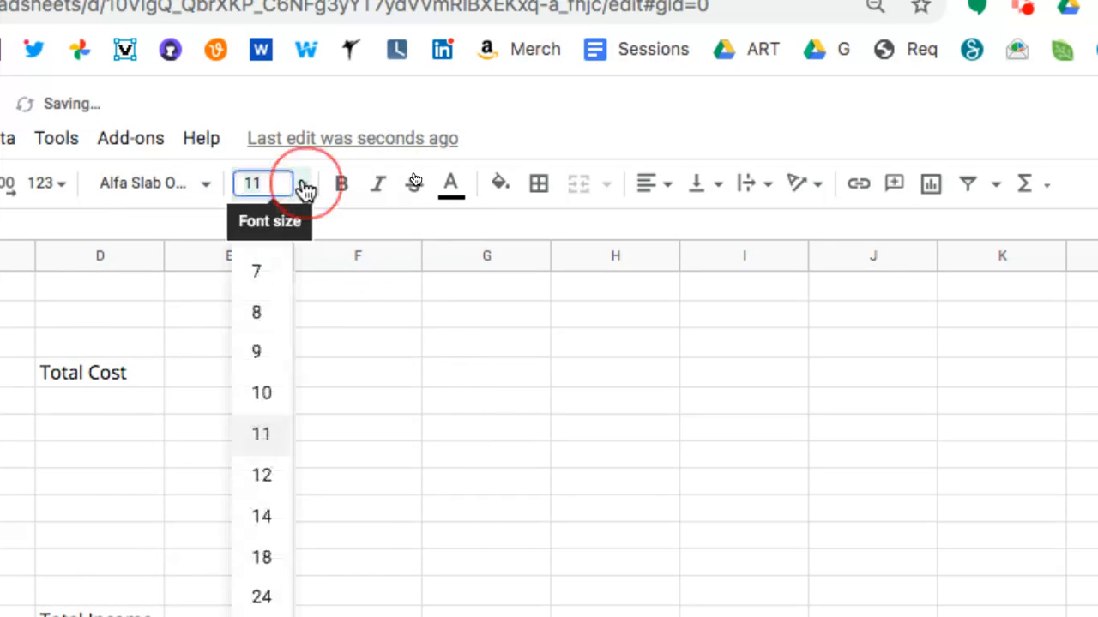
click(279, 606)
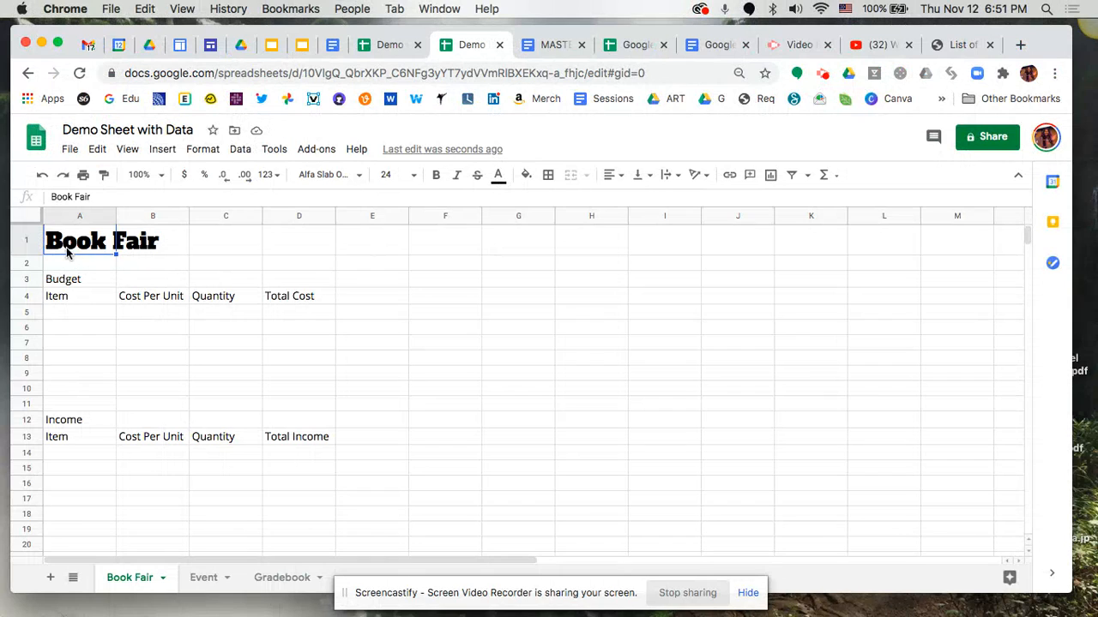
Merge cells A1 through D1 so the Book Fair title spans the four table columns
key(shift+Right)
key(shift+Right)
key(shift+Right)
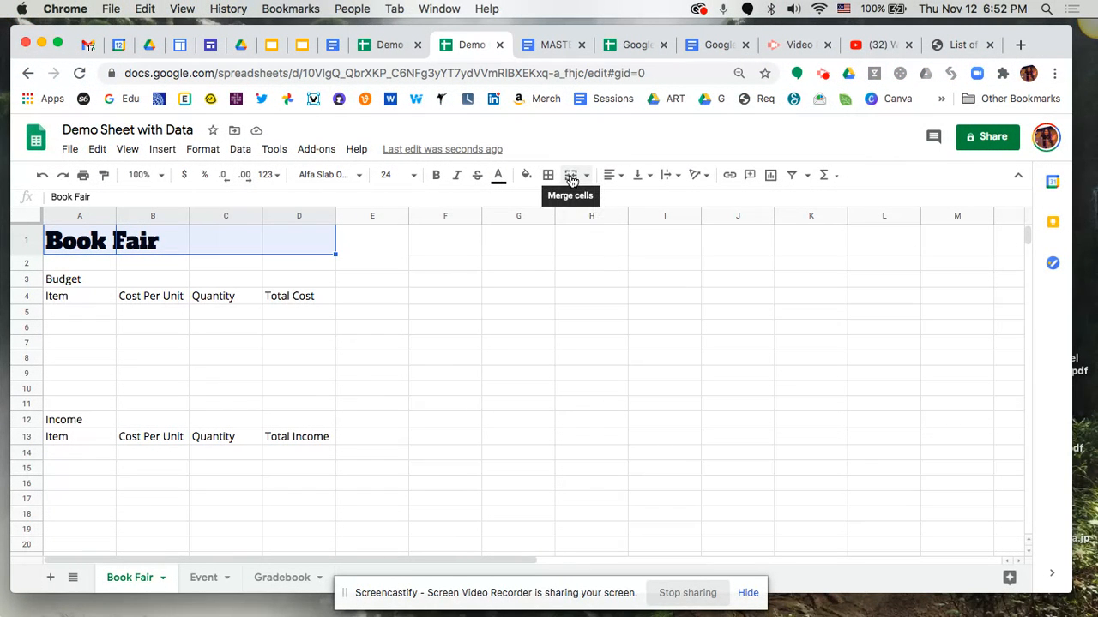
click(572, 179)
click(163, 266)
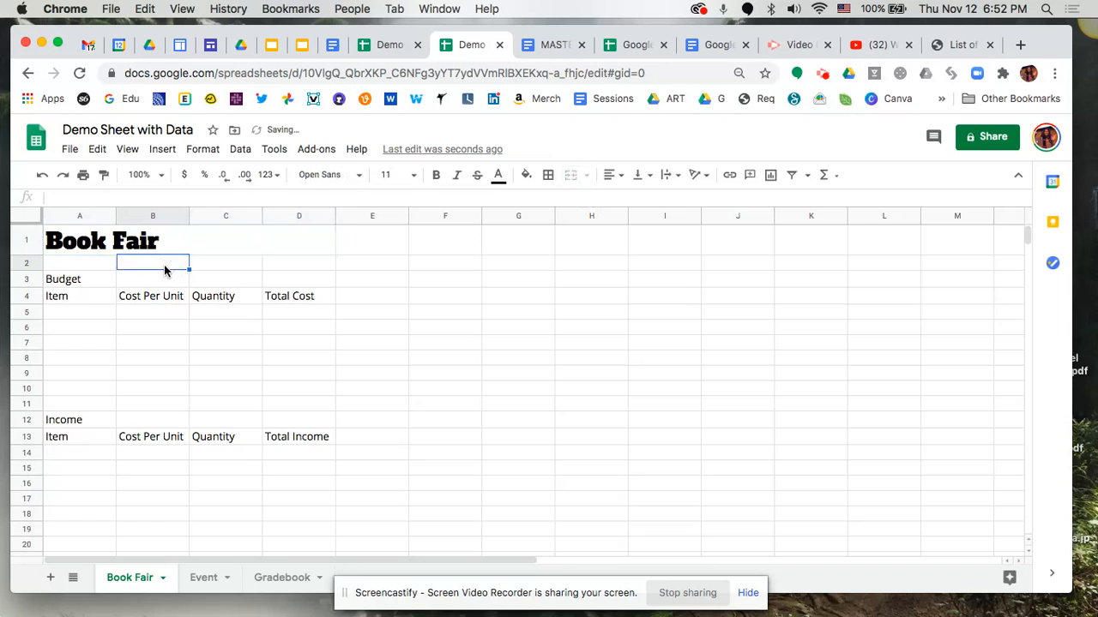
Center the Book Fair title horizontally within its merged cell
click(51, 244)
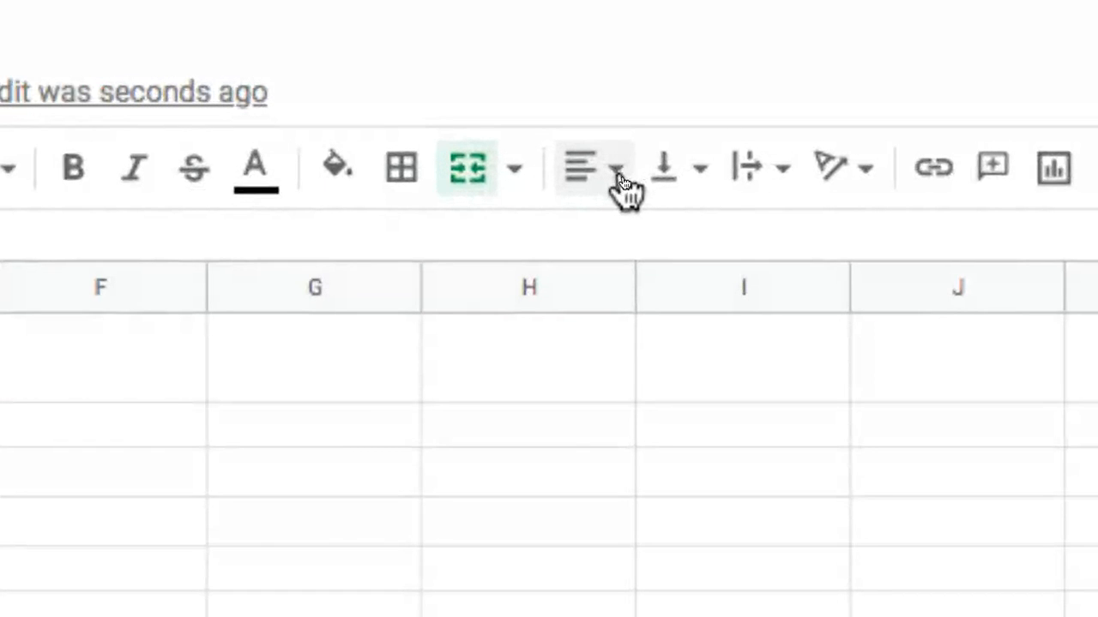
click(619, 176)
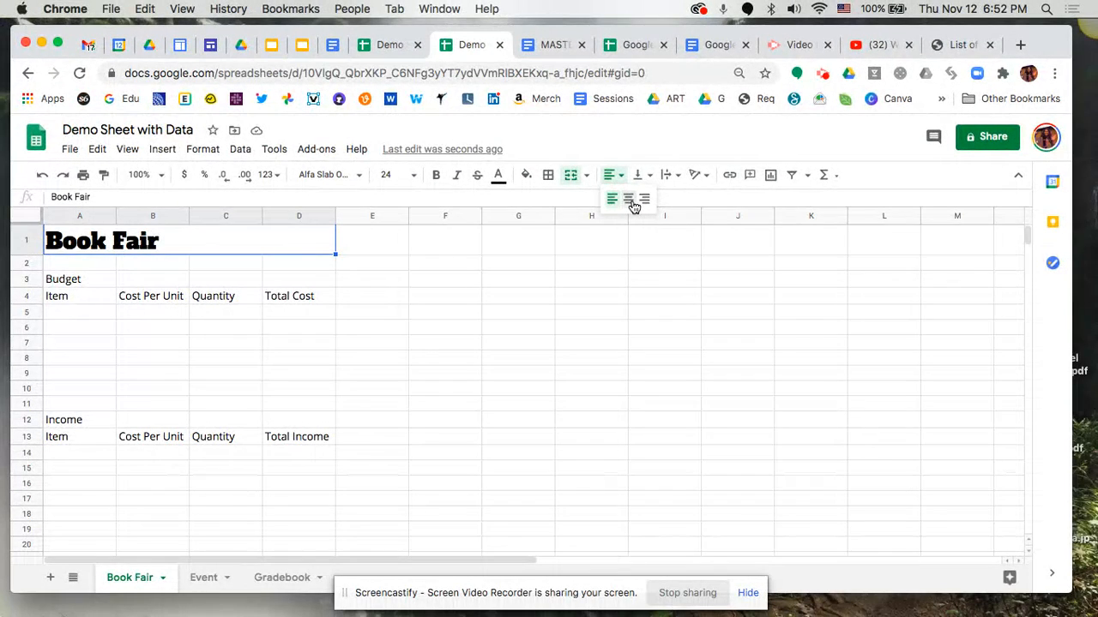
click(643, 240)
click(238, 269)
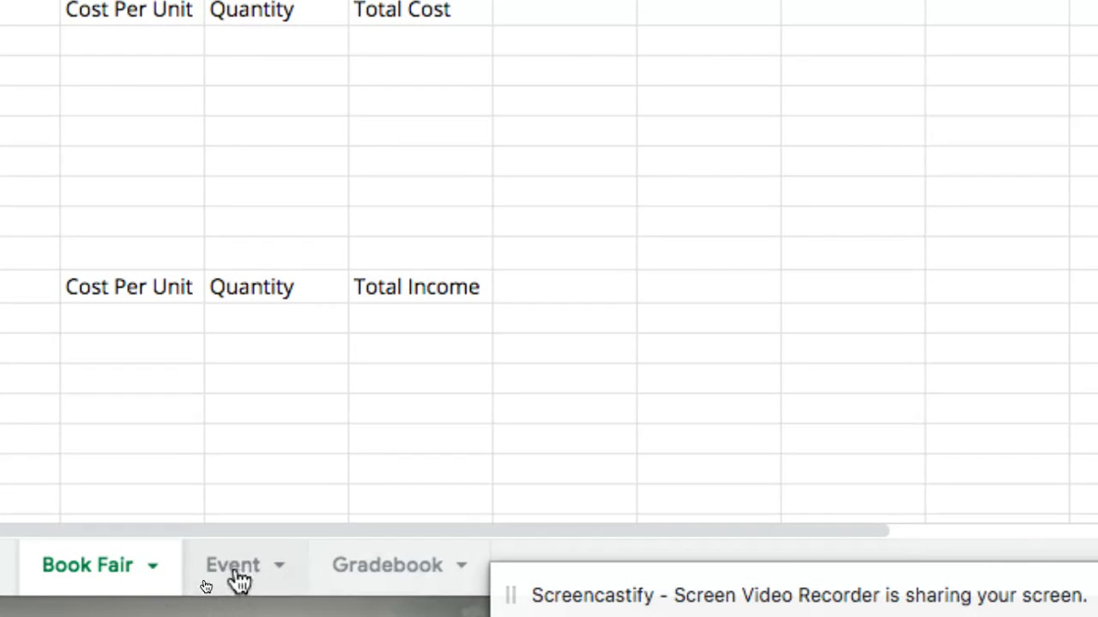
Sort the Event sheet from A to Z by the Name column
click(236, 585)
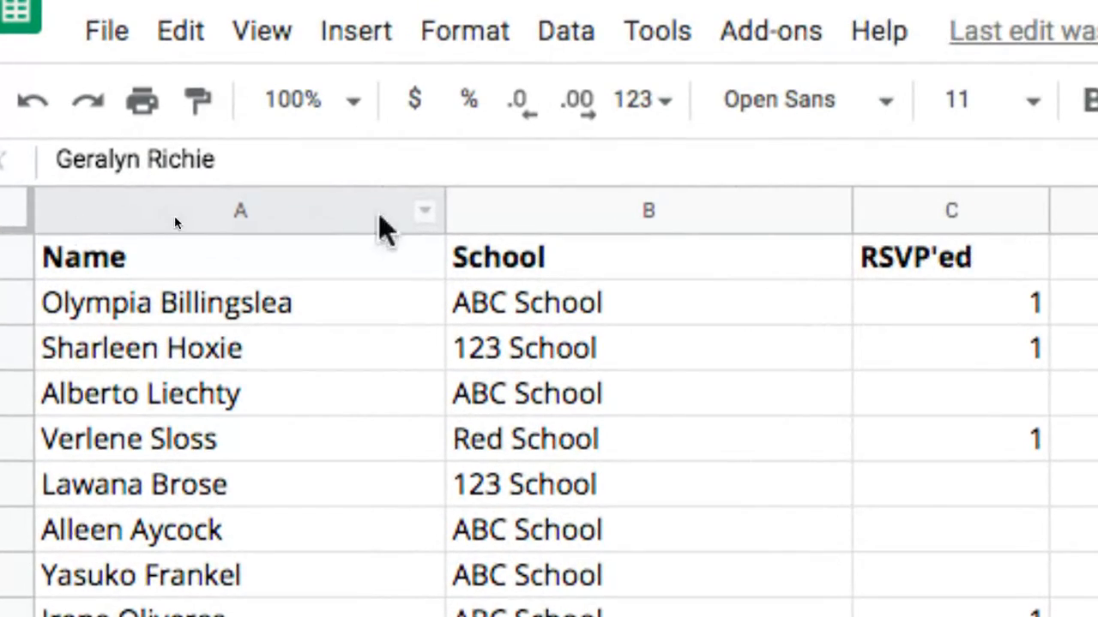
click(426, 215)
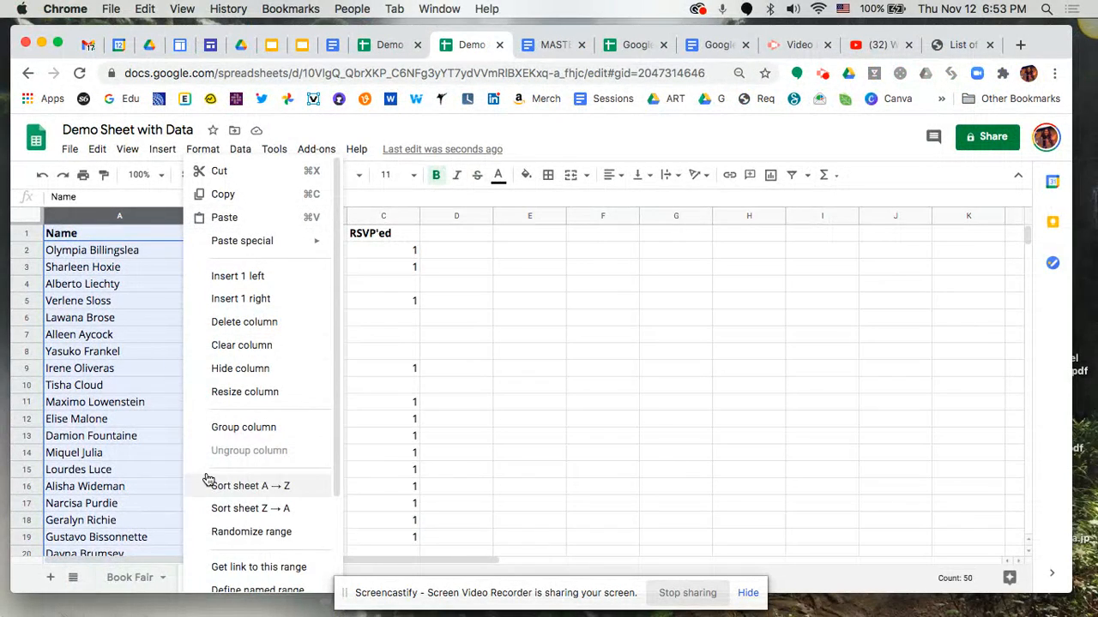
scroll(209, 478, down, 3)
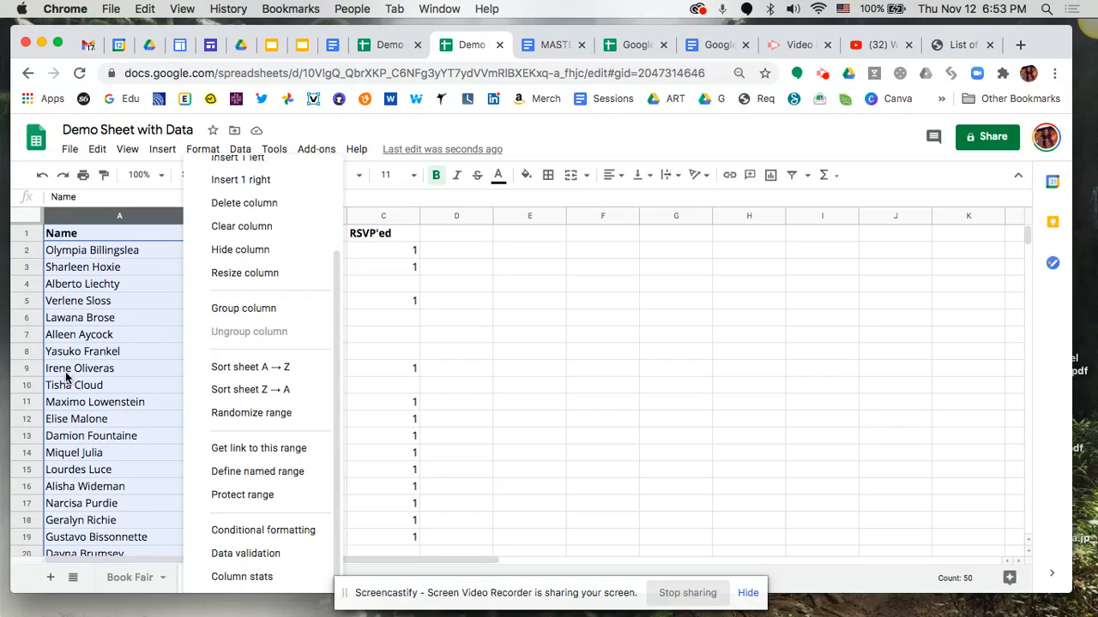
click(226, 368)
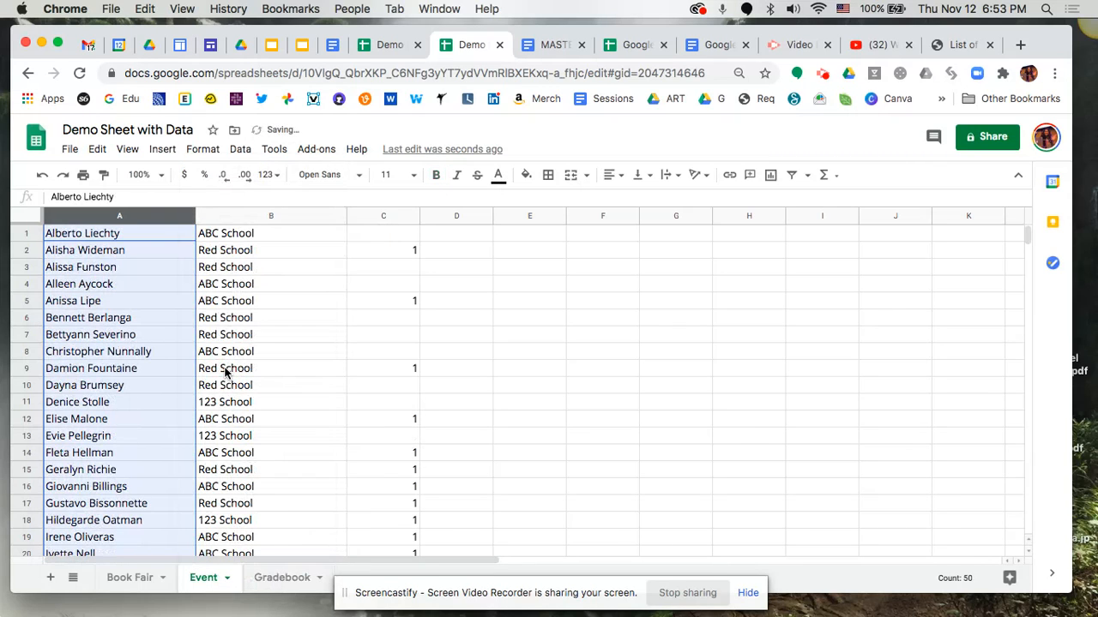
click(79, 284)
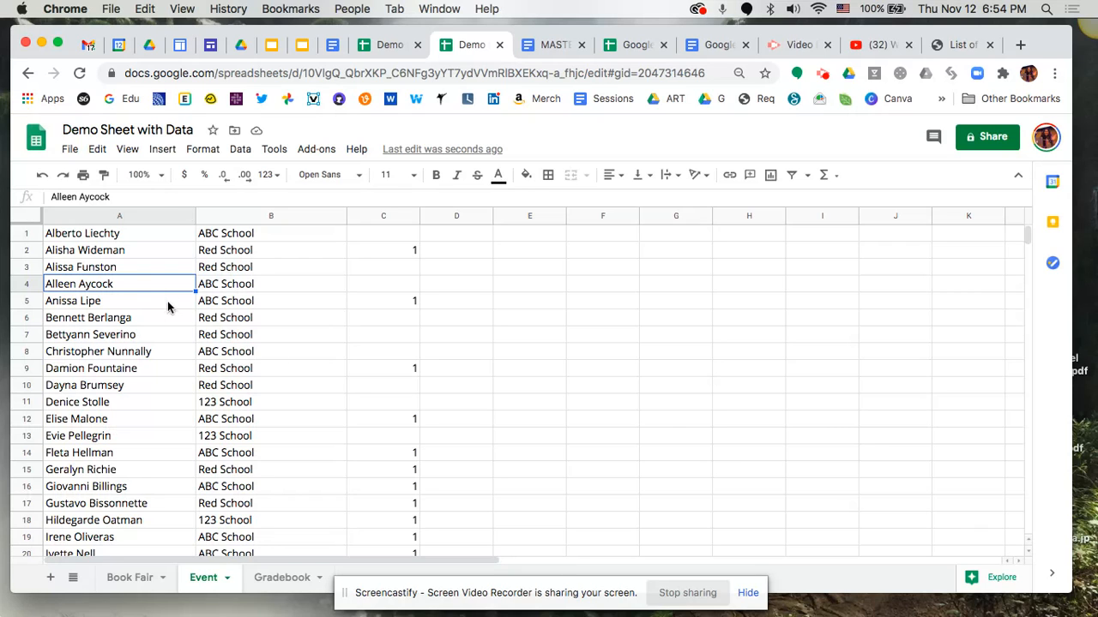
Cut the header row with Name, School and RSVP'ed from row 34 of the Event sheet
scroll(124, 480, down, 7)
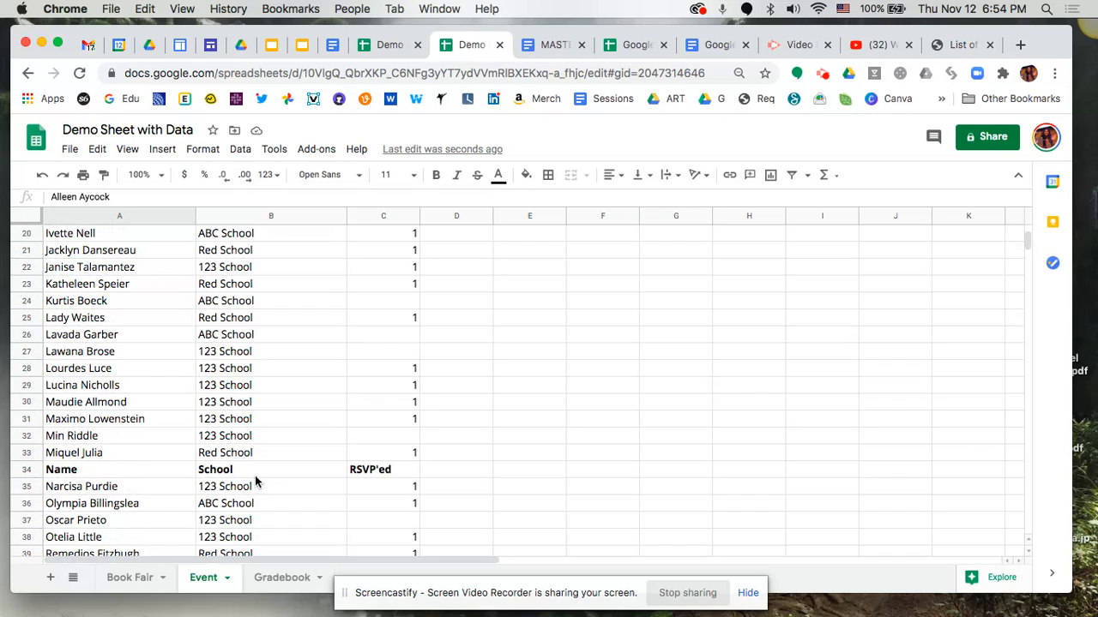
click(31, 470)
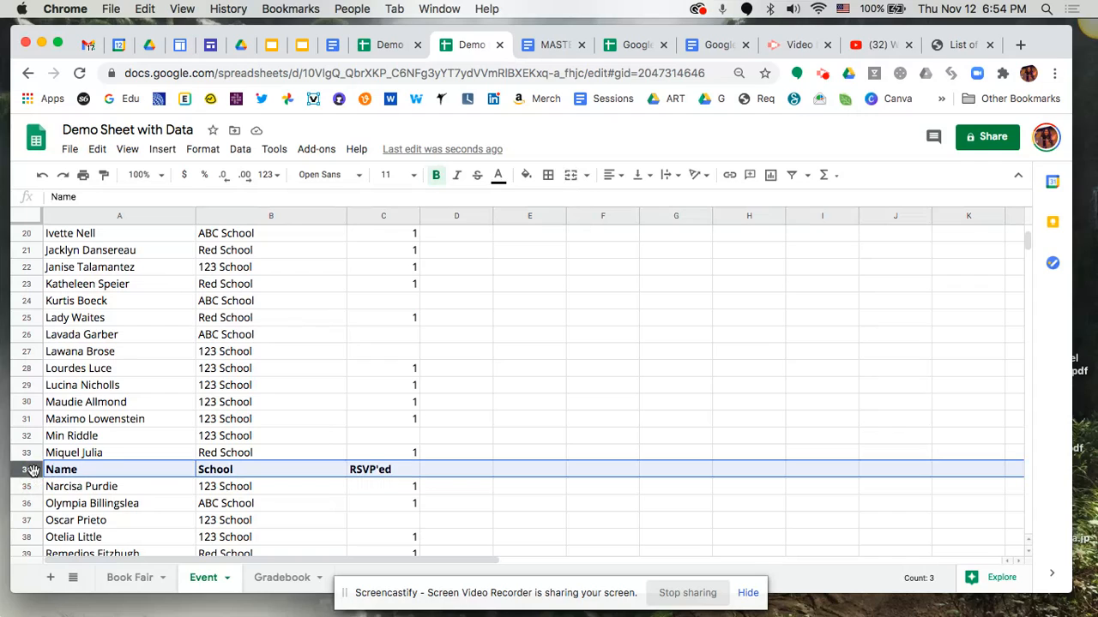
key(super+c)
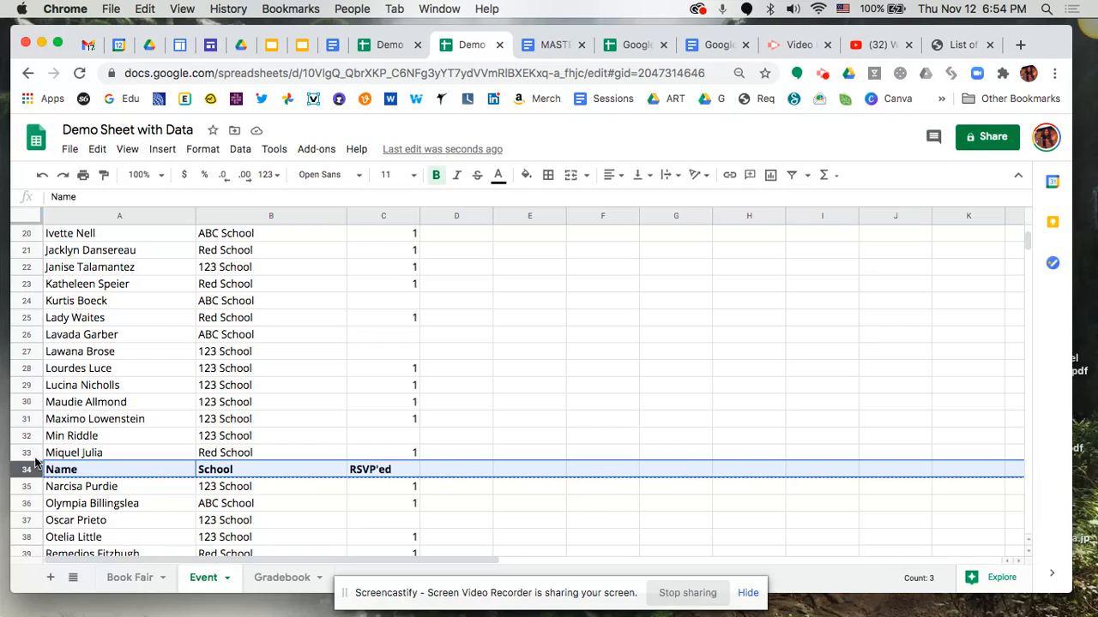
click(99, 151)
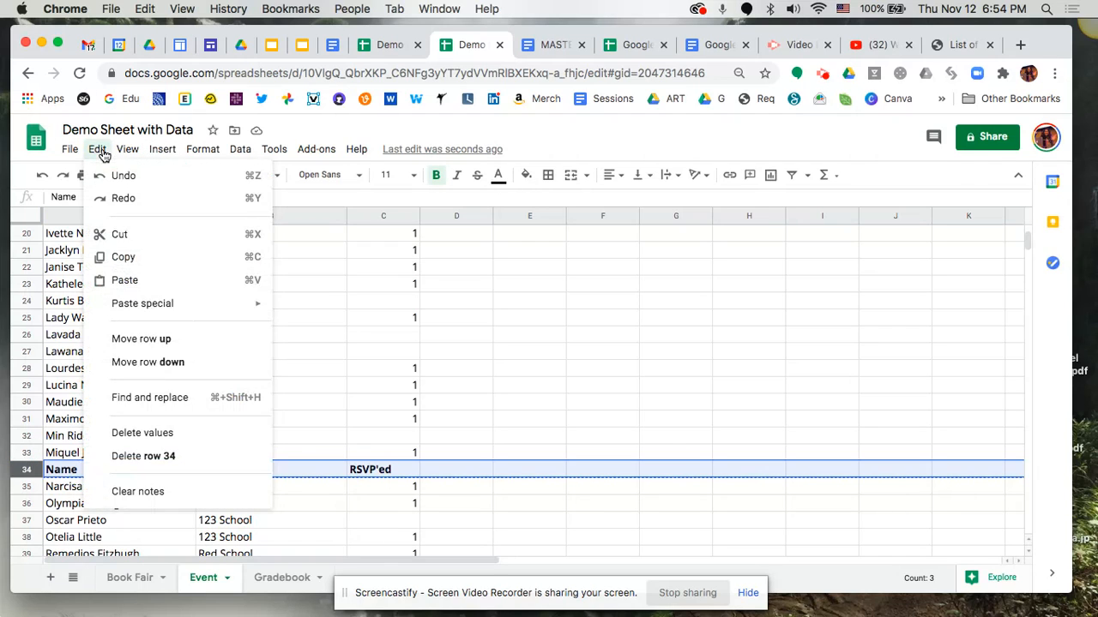
click(120, 234)
Insert one row above row 1 and paste the cut header row into it
scroll(85, 400, up, 5)
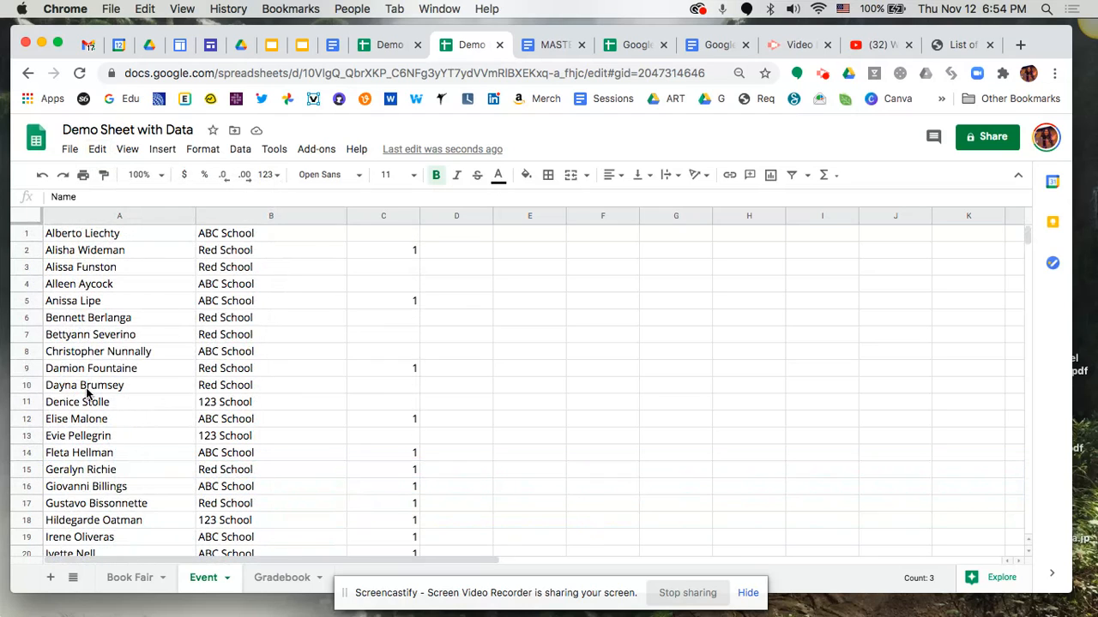
click(24, 233)
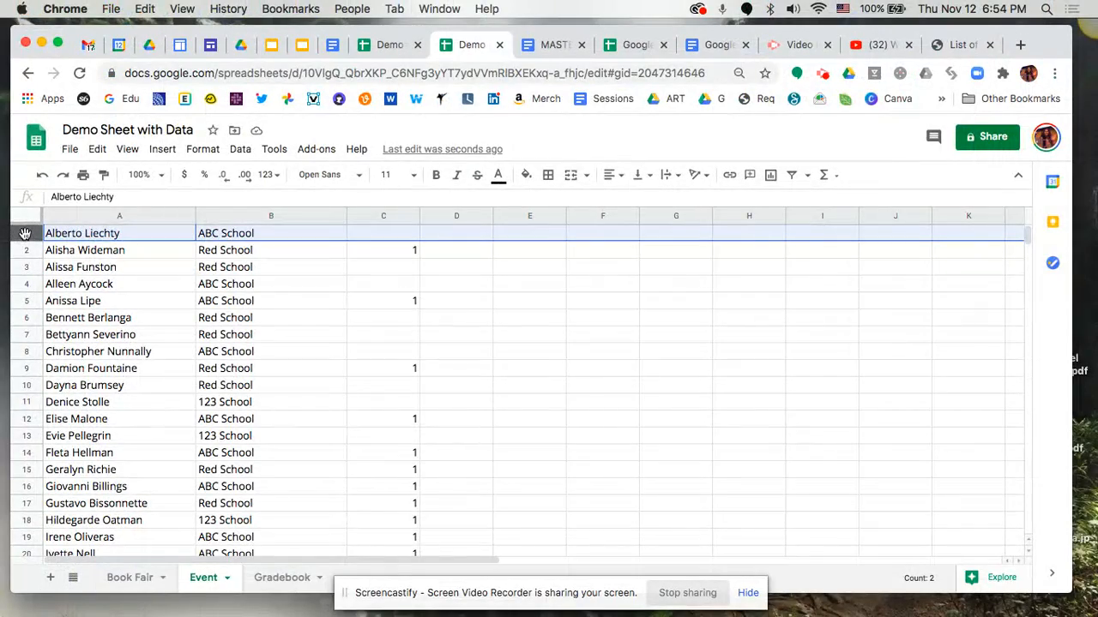
right_click(24, 233)
mouse_move(26, 241)
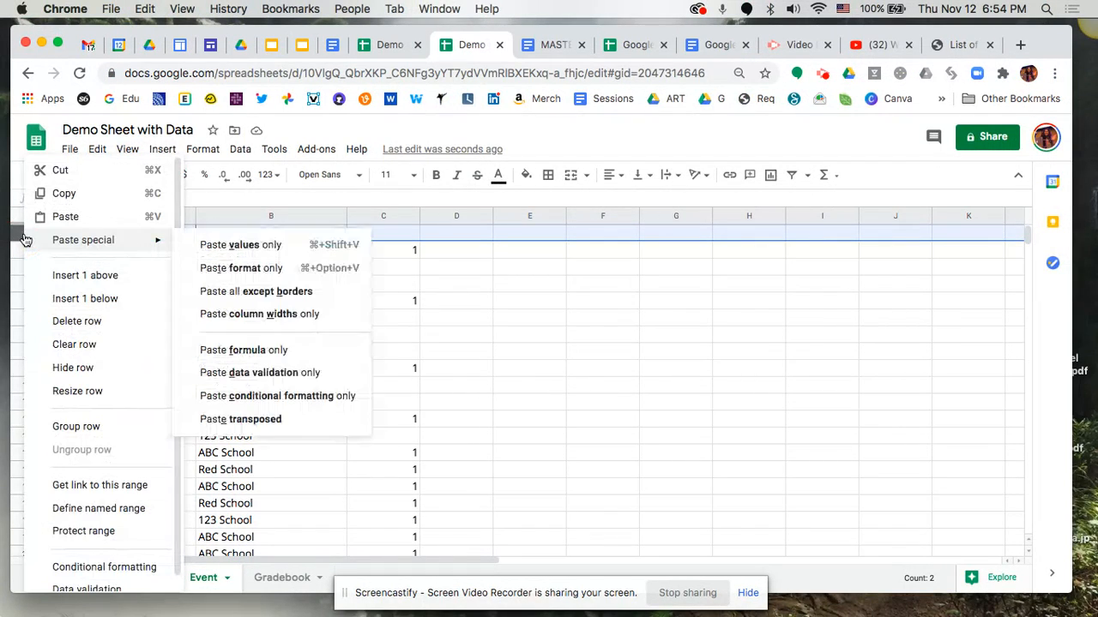
click(86, 276)
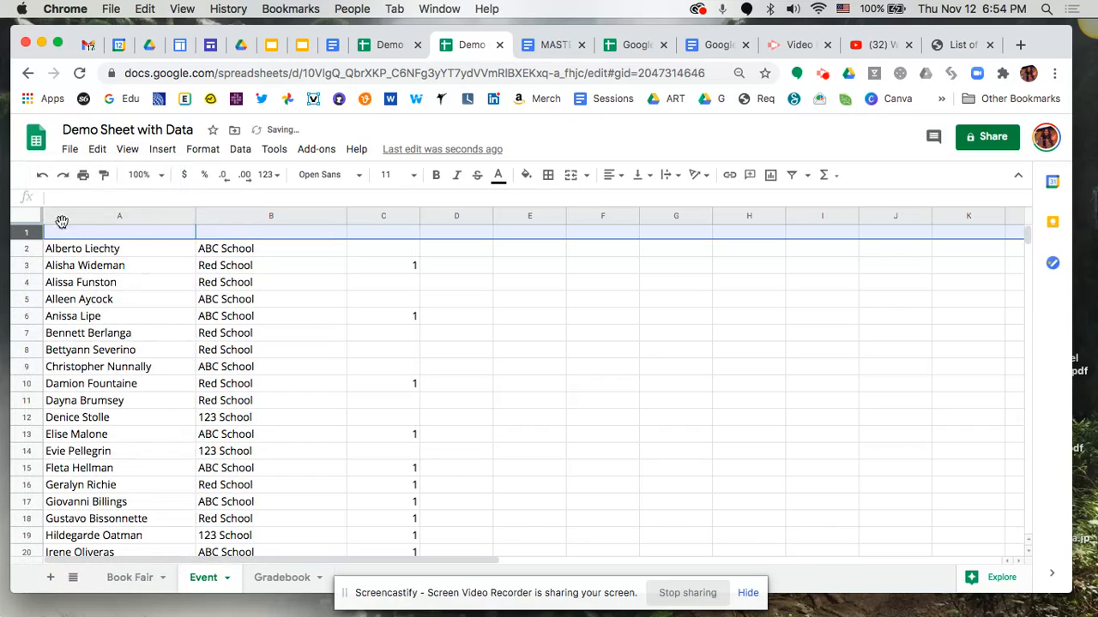
click(96, 149)
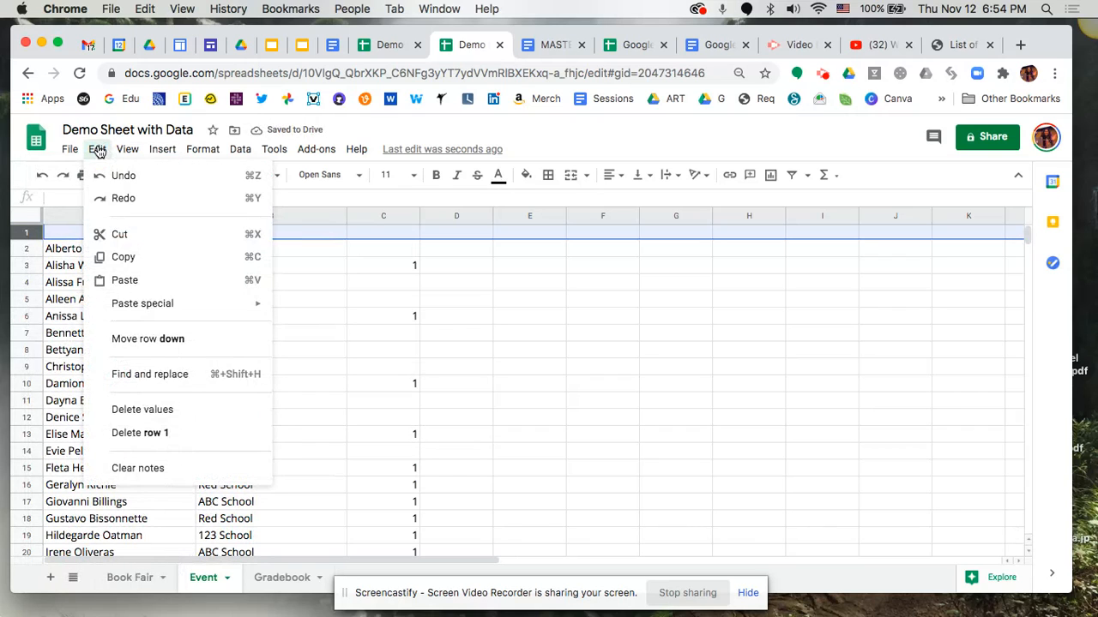
click(125, 279)
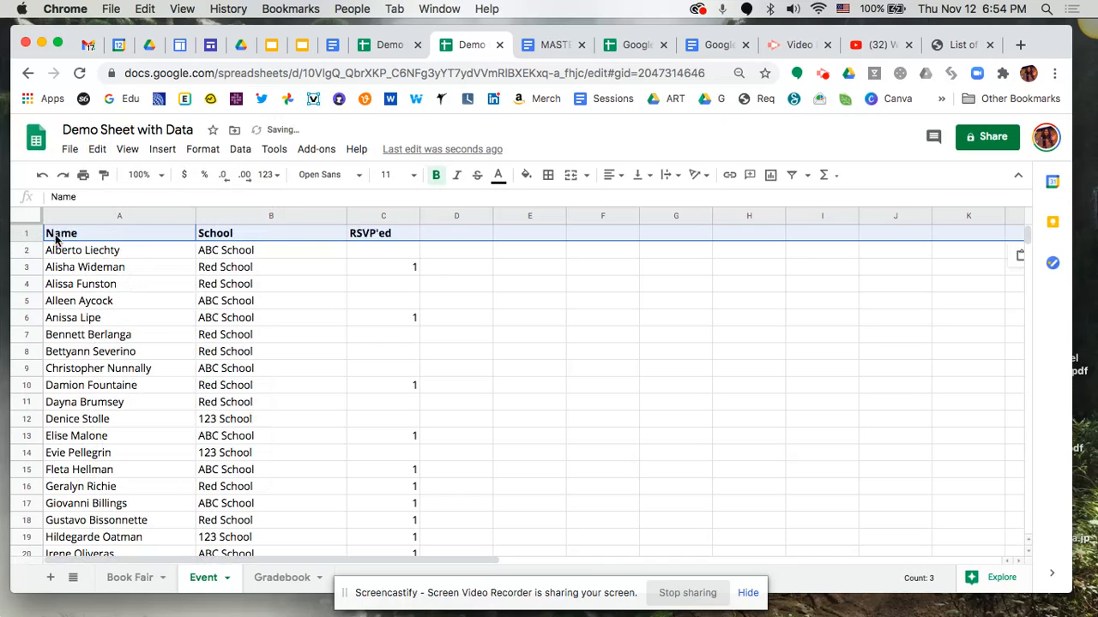
Delete the empty row 35 from the Event sheet
scroll(160, 444, down, 3)
scroll(161, 445, down, 6)
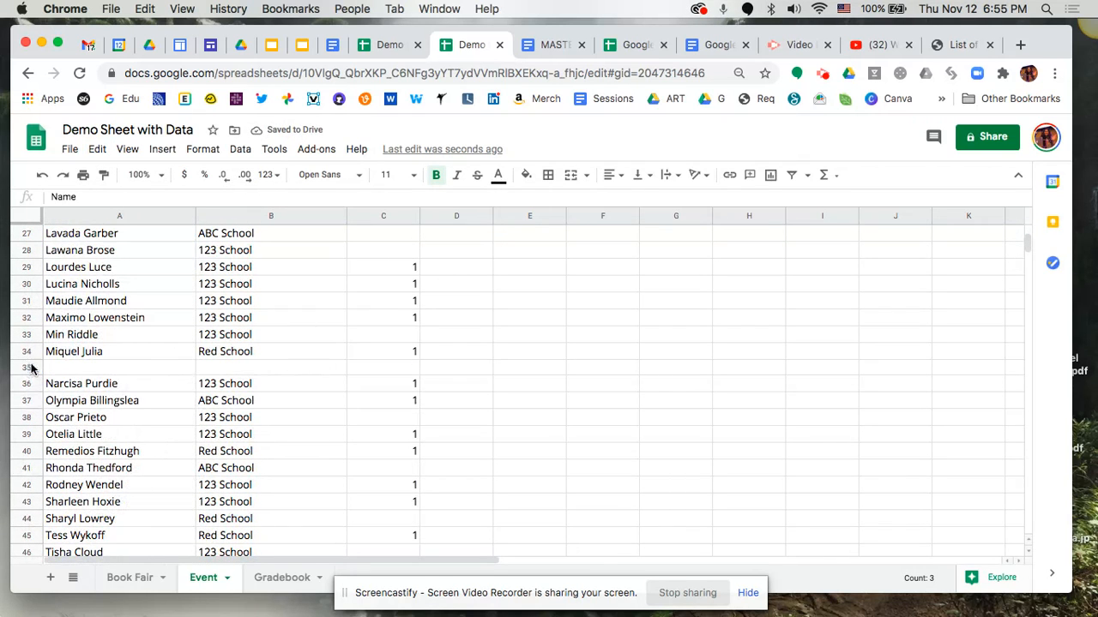
click(25, 368)
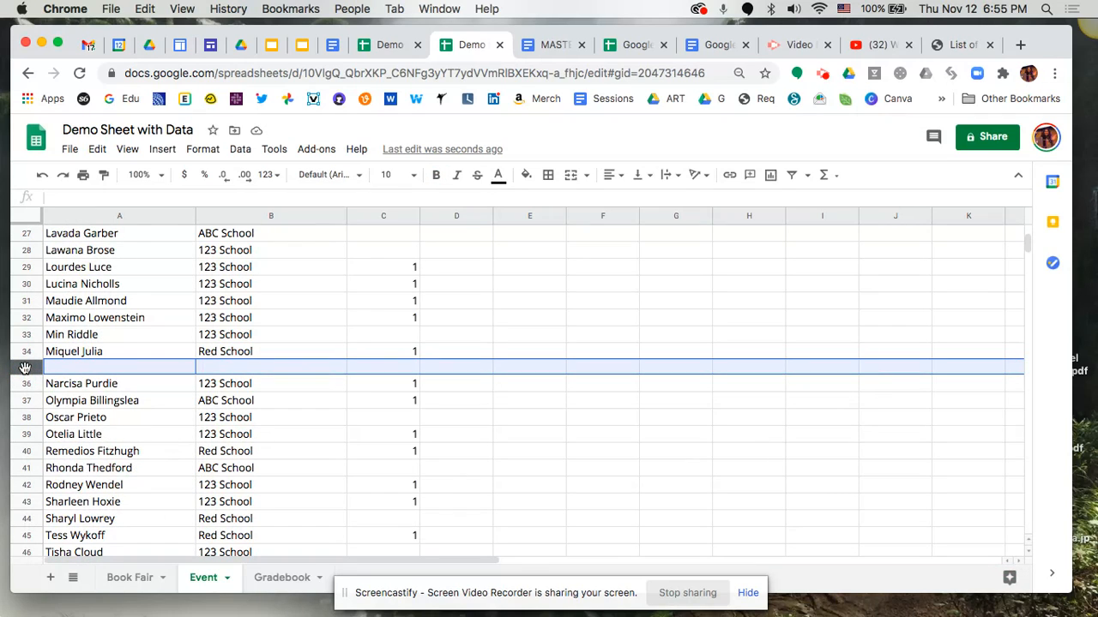
right_click(26, 368)
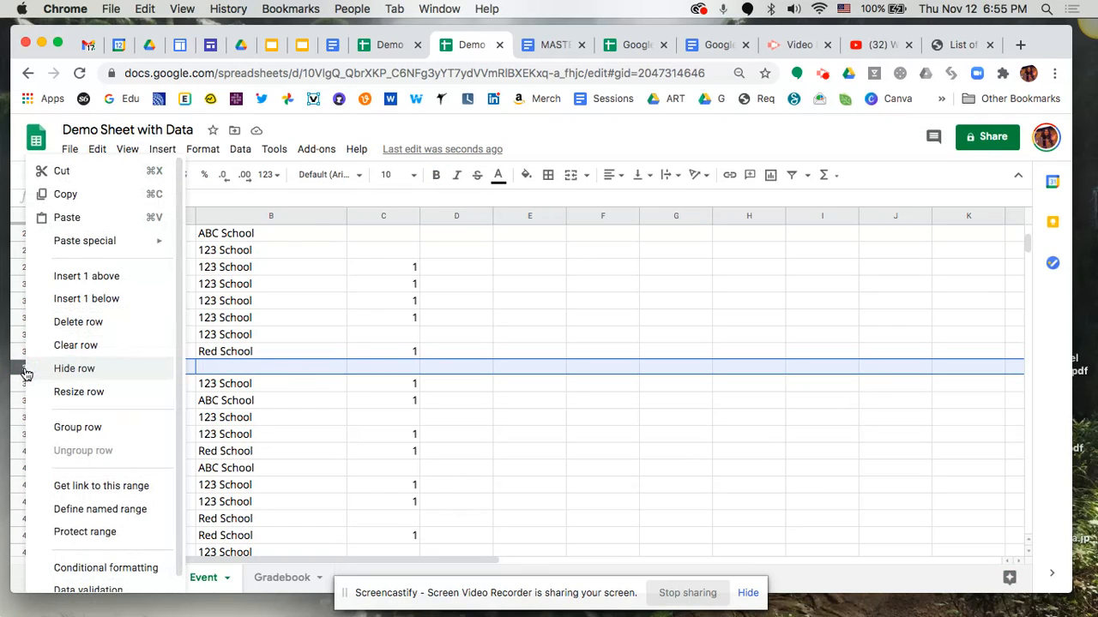
click(91, 322)
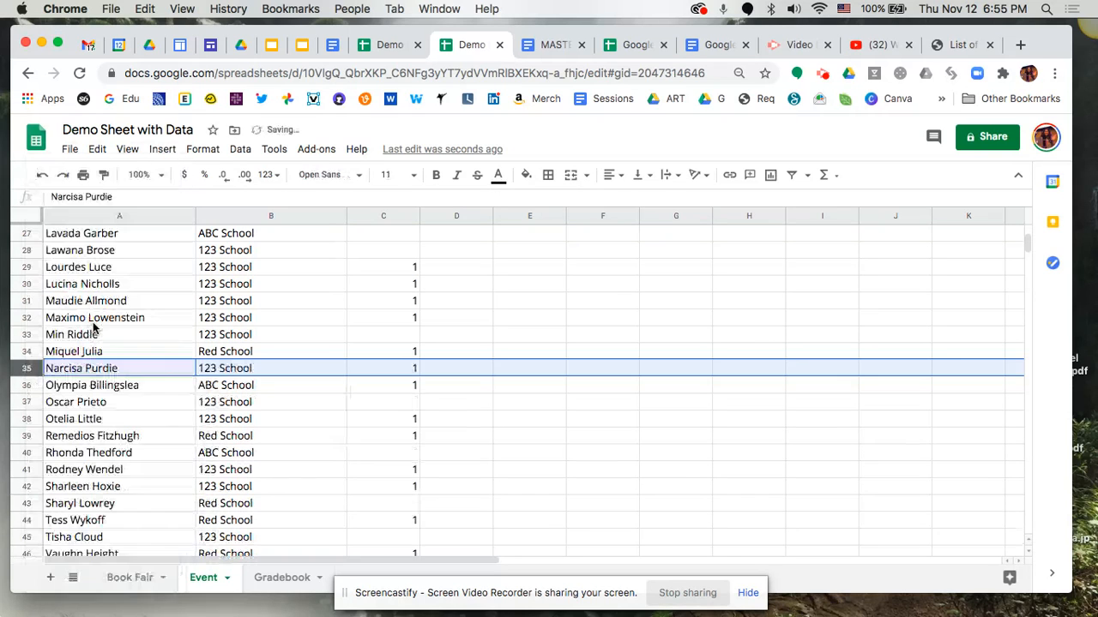
scroll(160, 283, up, 10)
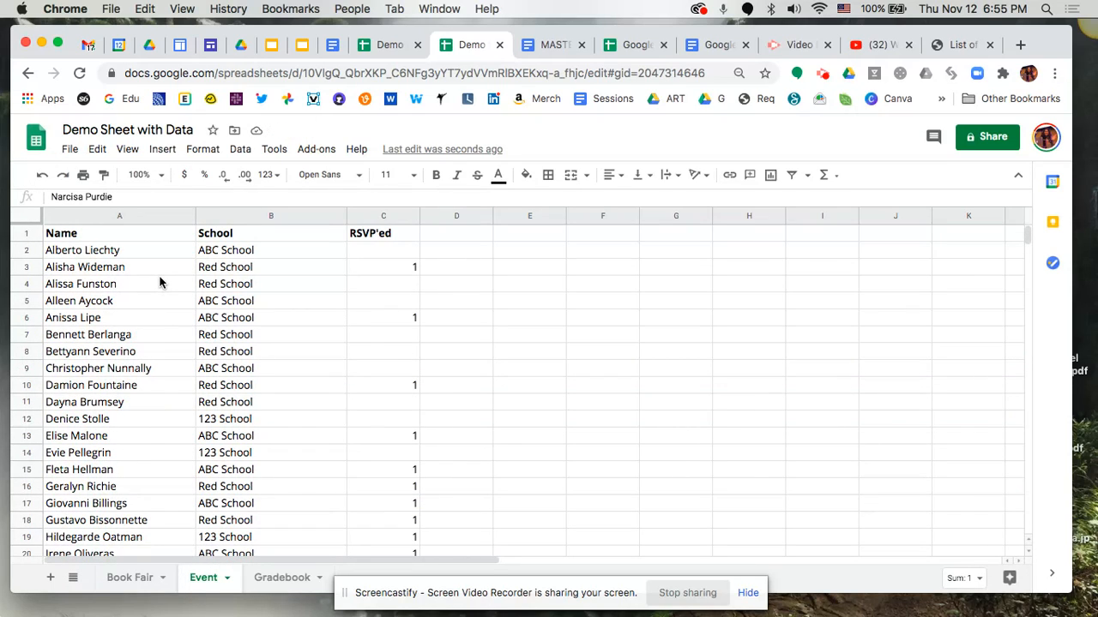
Turn on a filter for the Name, School and RSVP'ed columns of the Event list
click(273, 288)
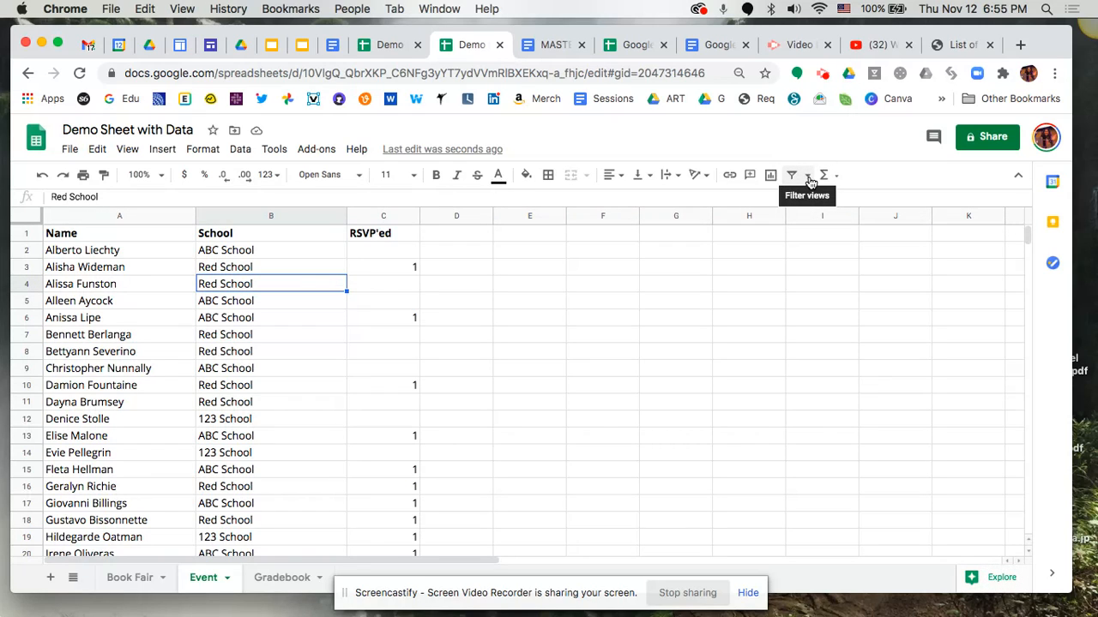
click(244, 322)
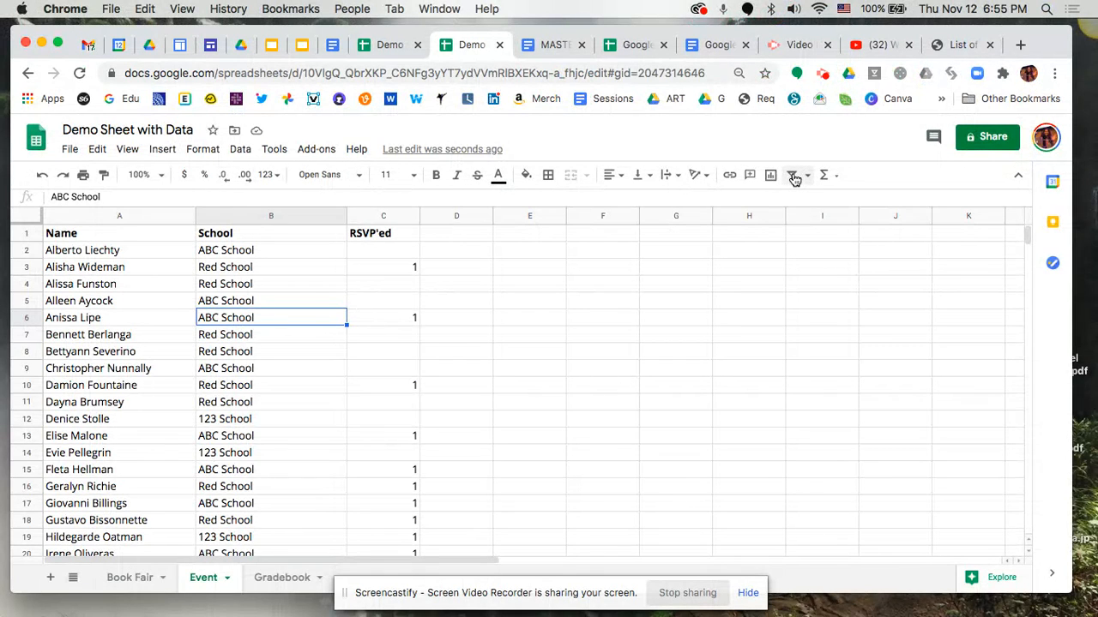
click(795, 178)
click(257, 293)
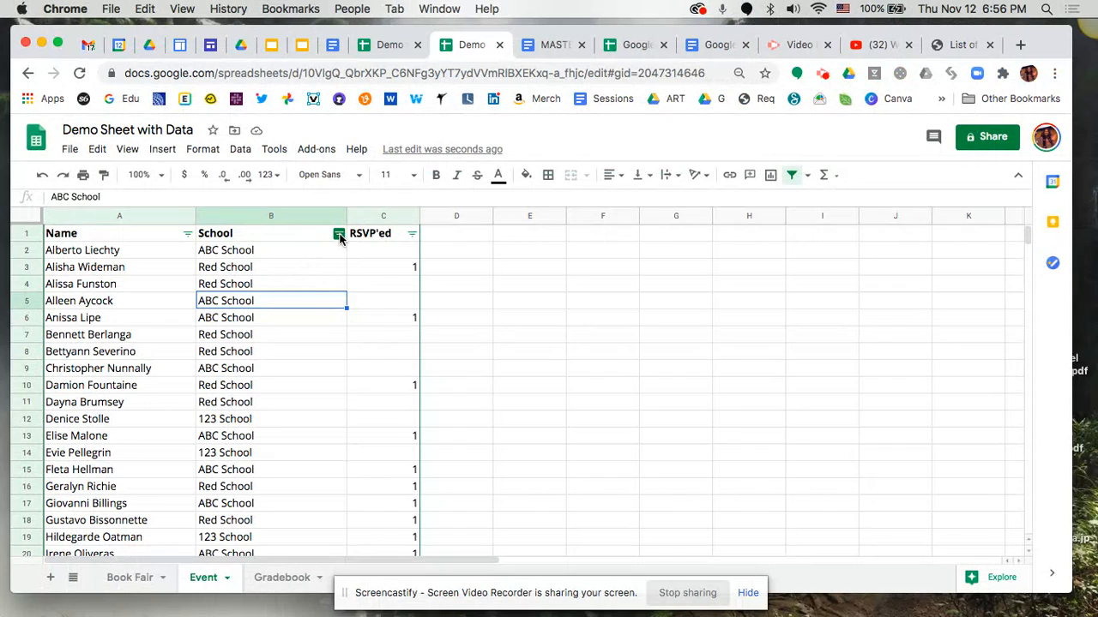
Filter the School column by values so that only ABC School rows are shown
click(339, 235)
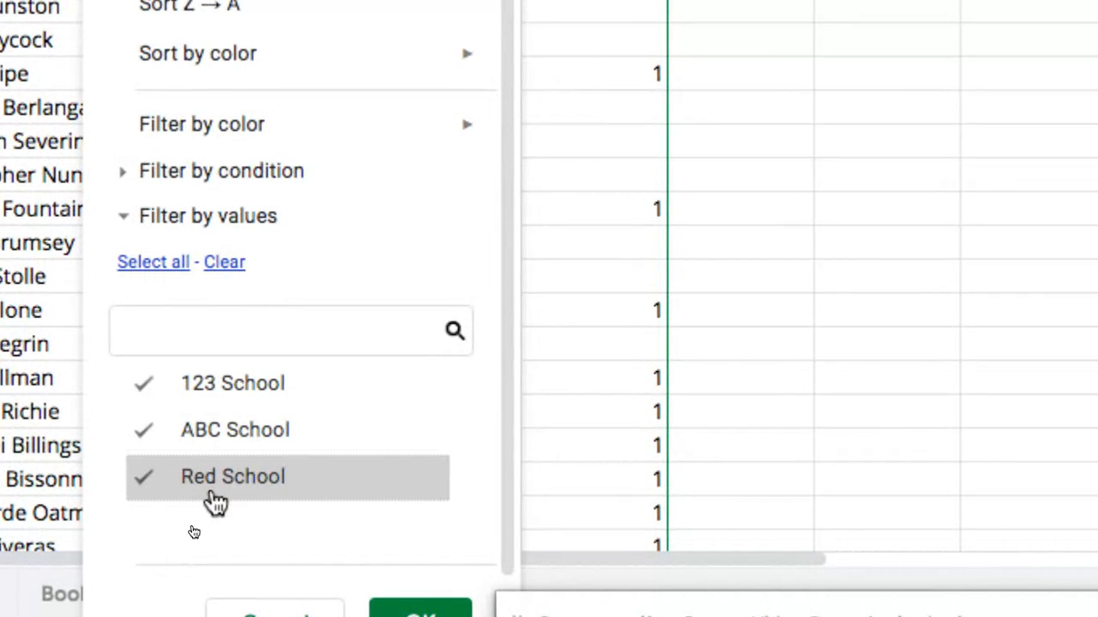
click(223, 265)
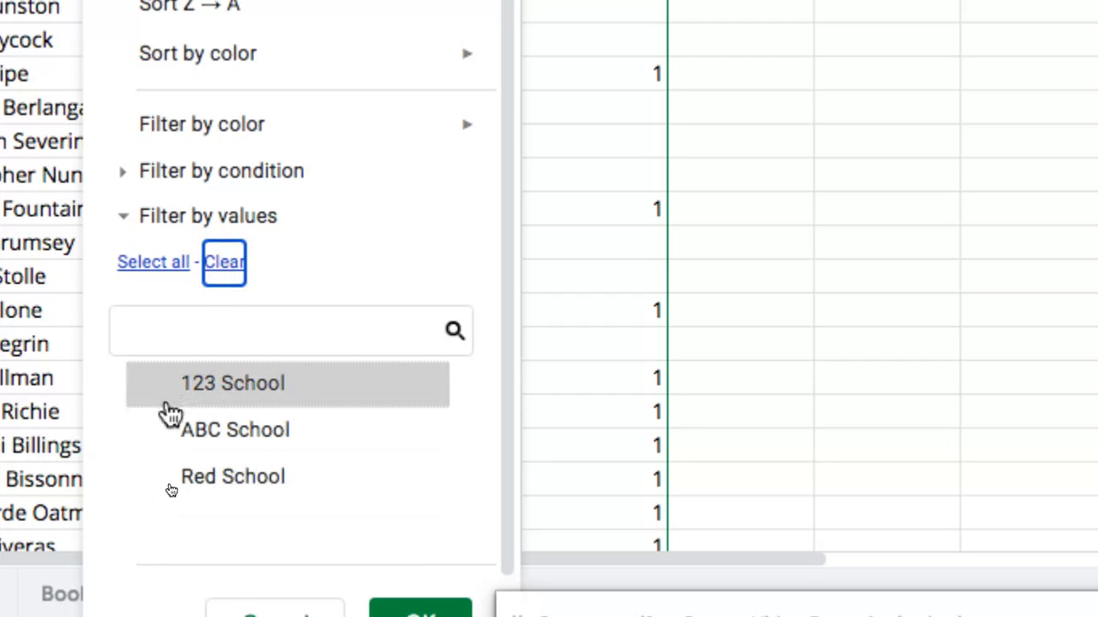
click(167, 446)
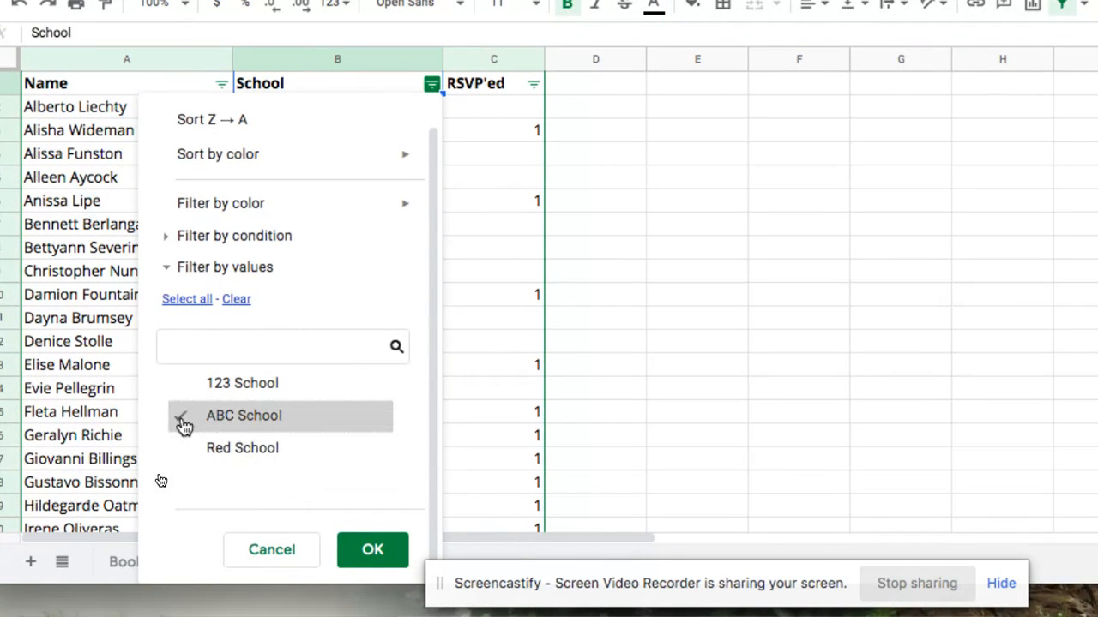
click(377, 556)
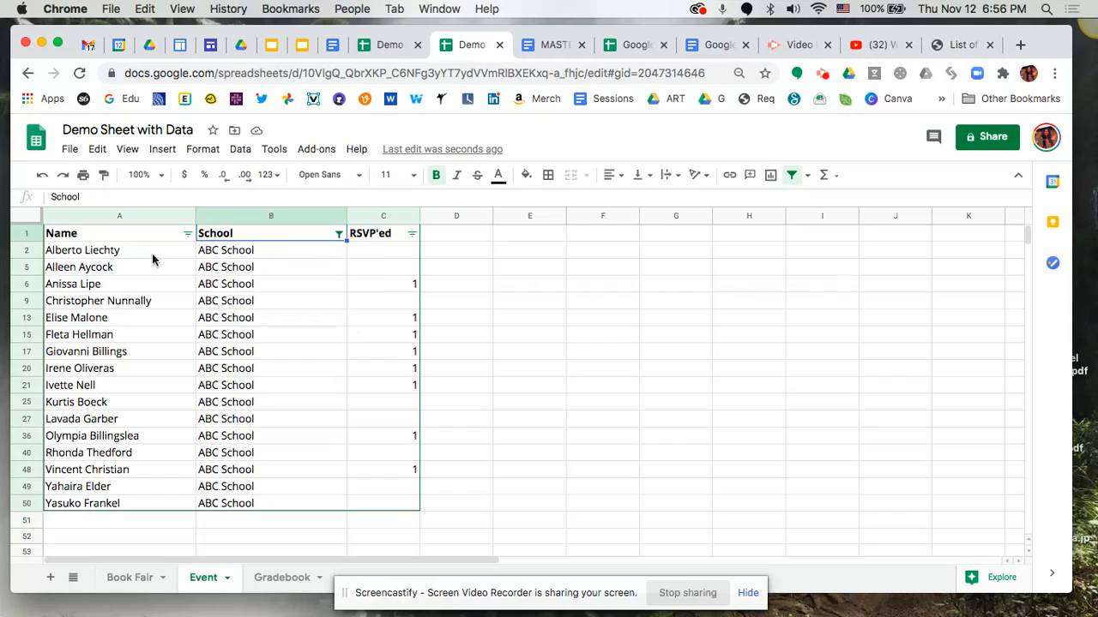
Reset the School column filter to include all schools again
click(338, 235)
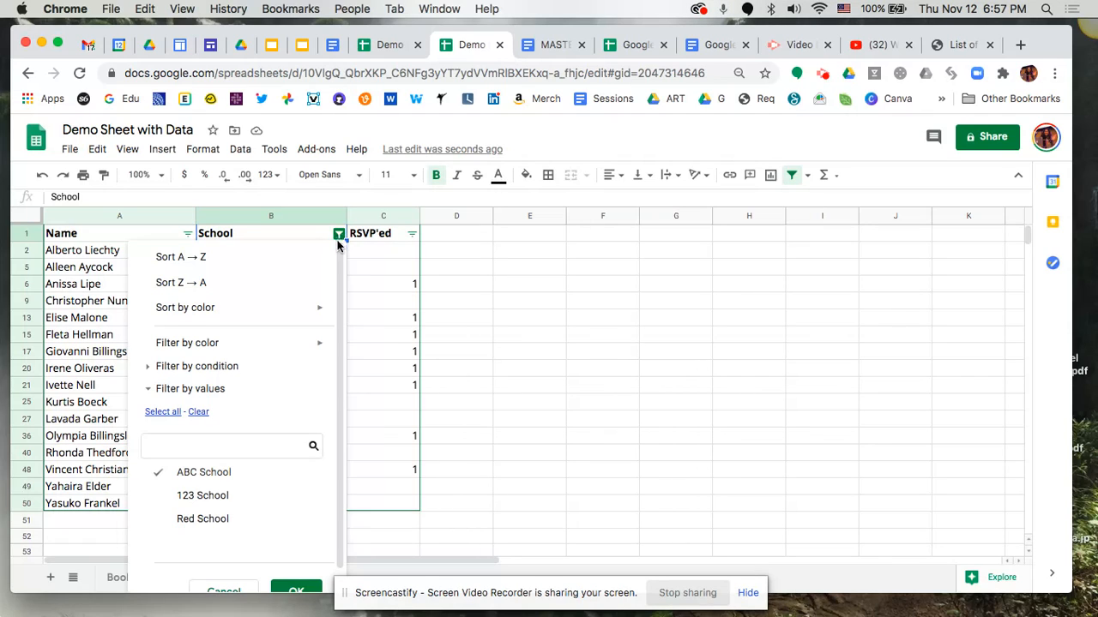
scroll(236, 471, down, 1)
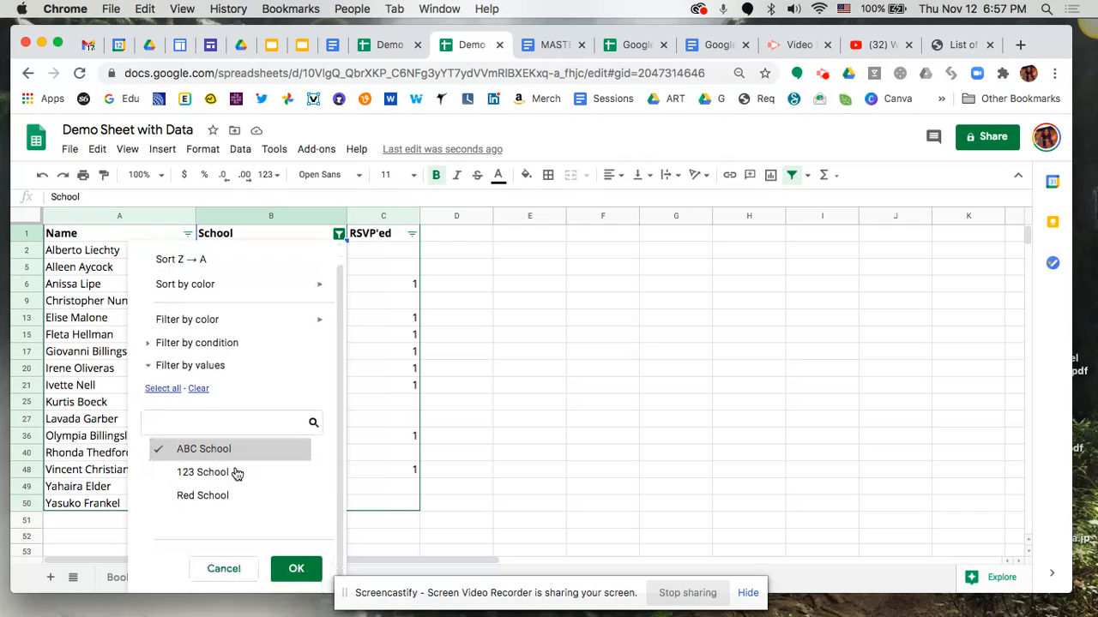
click(148, 392)
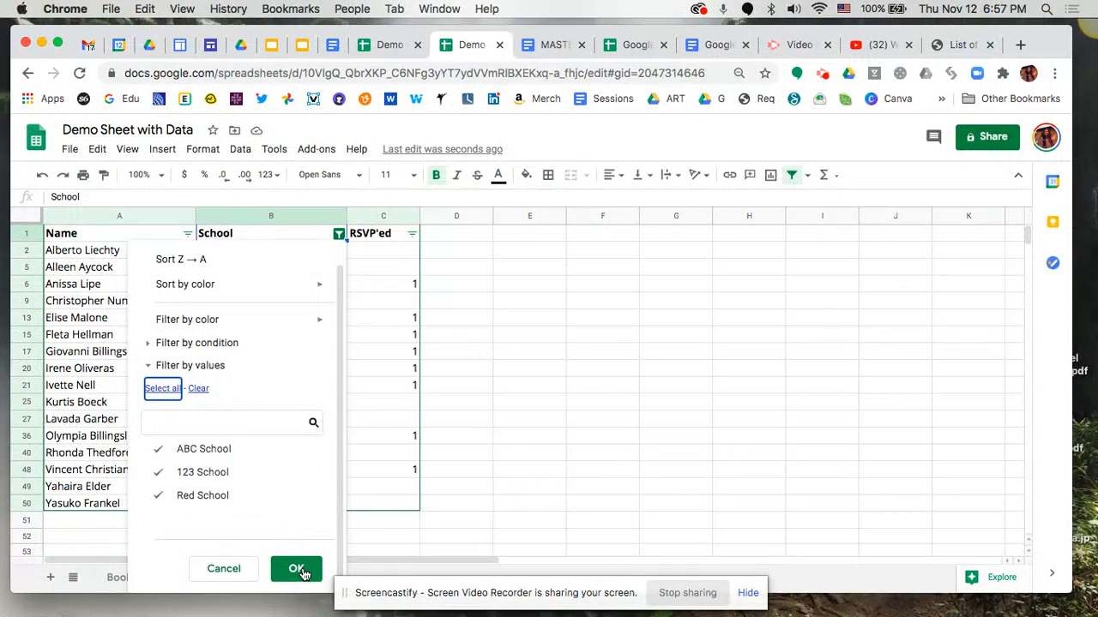
click(300, 572)
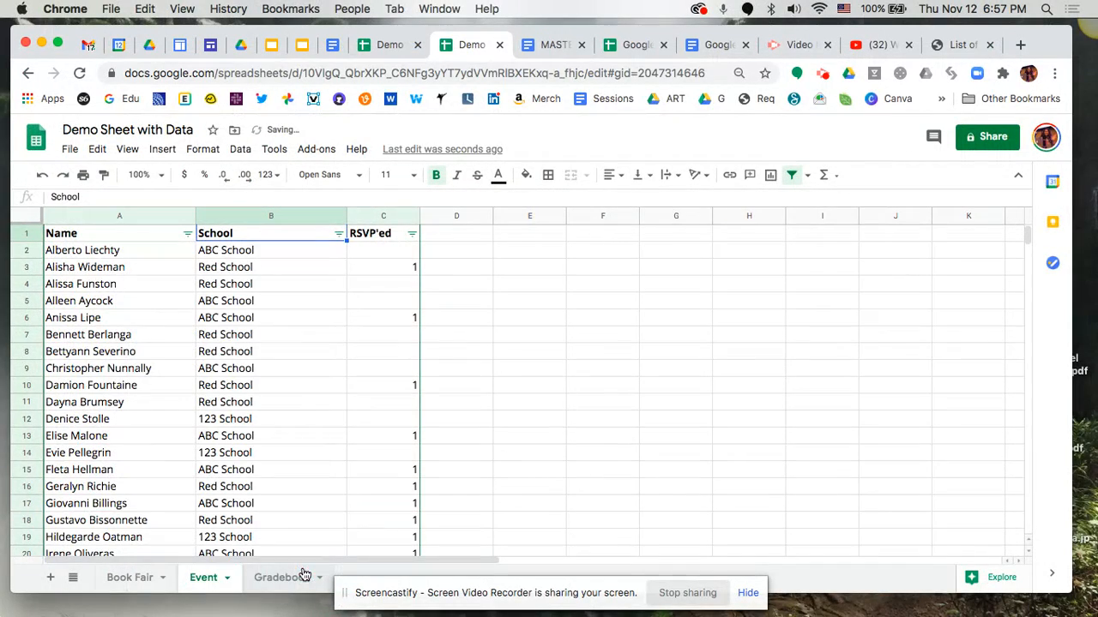
Insert one empty row above row 35 in the Event list
scroll(303, 426, down, 10)
scroll(304, 417, down, 3)
scroll(305, 418, up, 10)
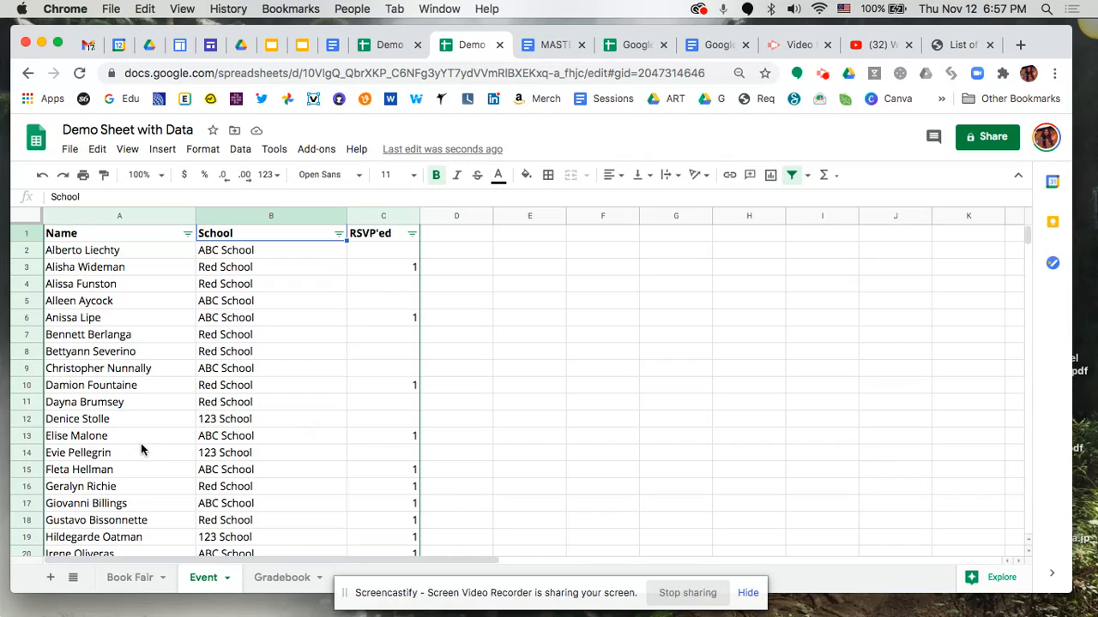
scroll(119, 467, down, 2)
scroll(119, 467, down, 10)
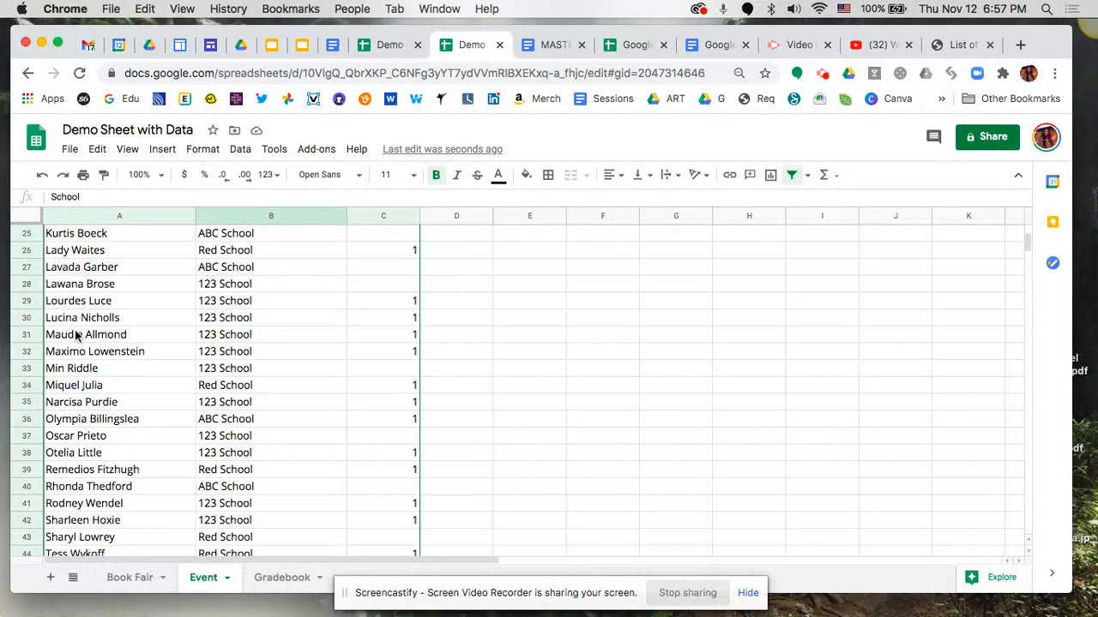
click(28, 402)
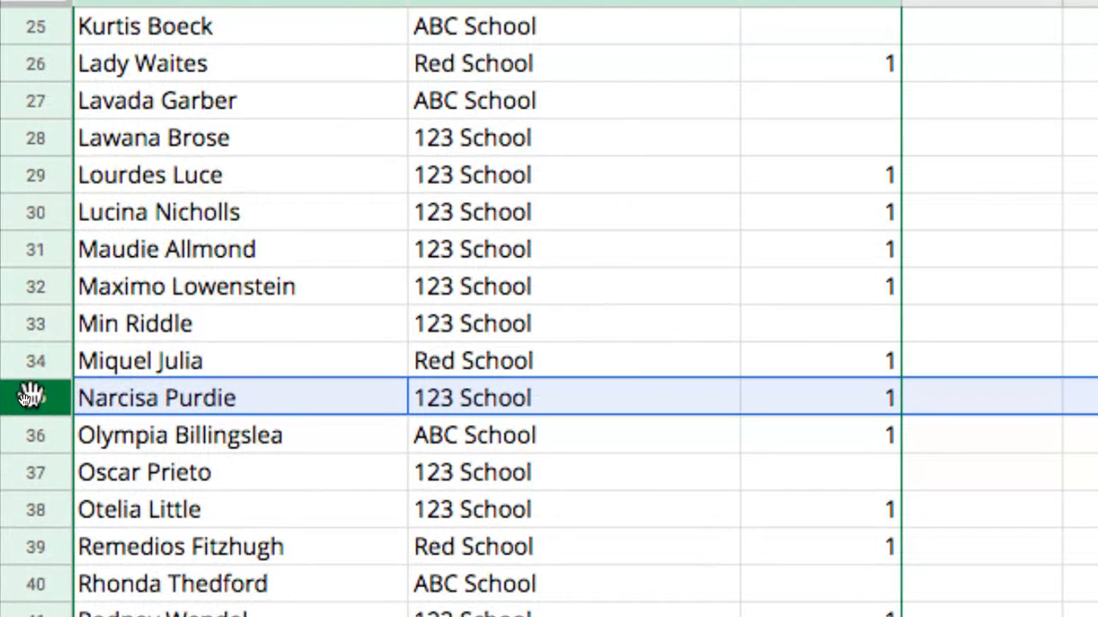
right_click(31, 397)
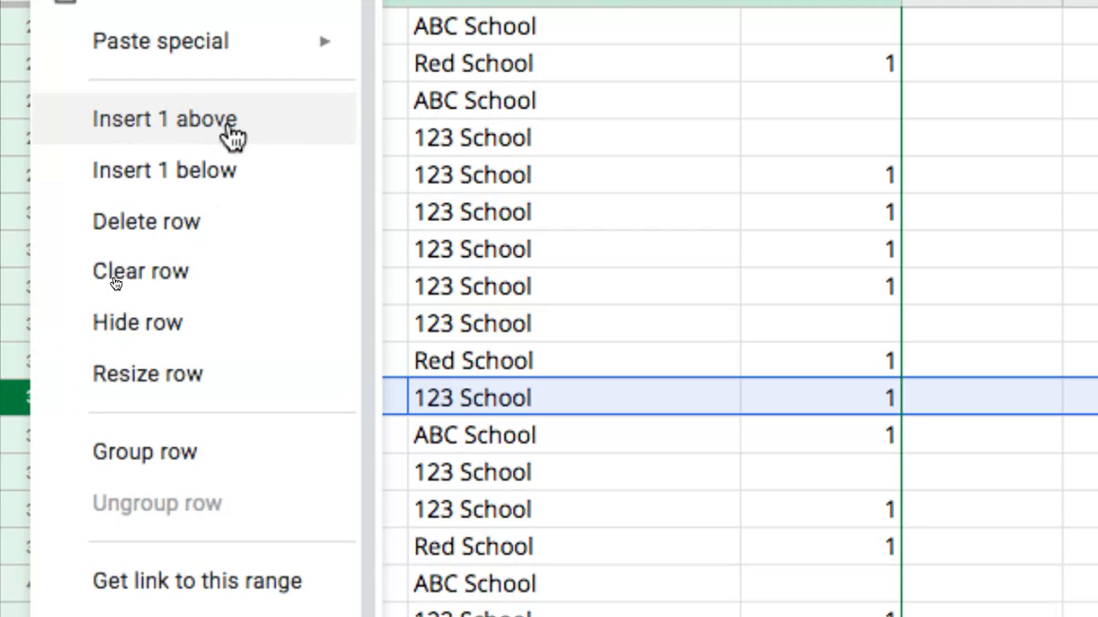
click(262, 138)
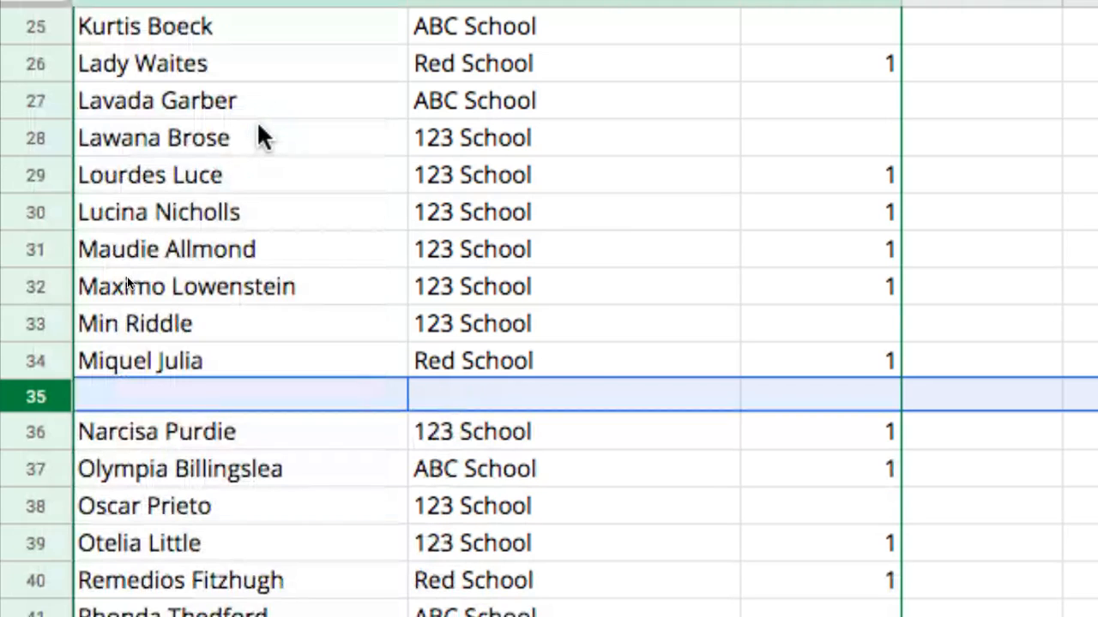
Fill in row 35 with the new attendee's full name, Red School as the school and 1 under RSVP'ed
click(231, 400)
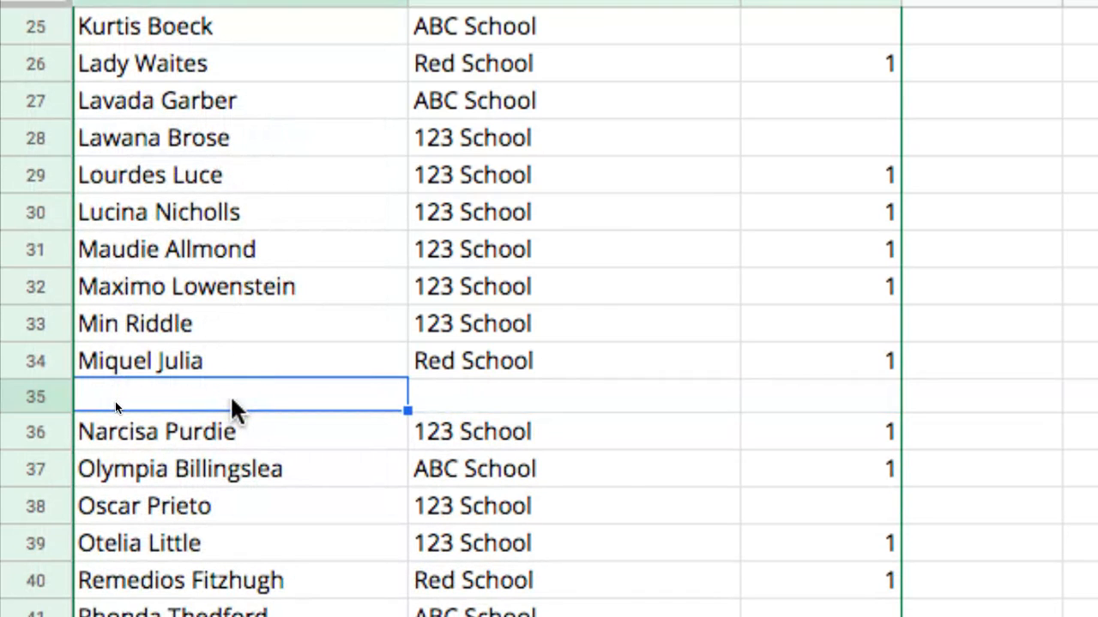
text(o)
key(BackSpace)
text(Monica Martinez)
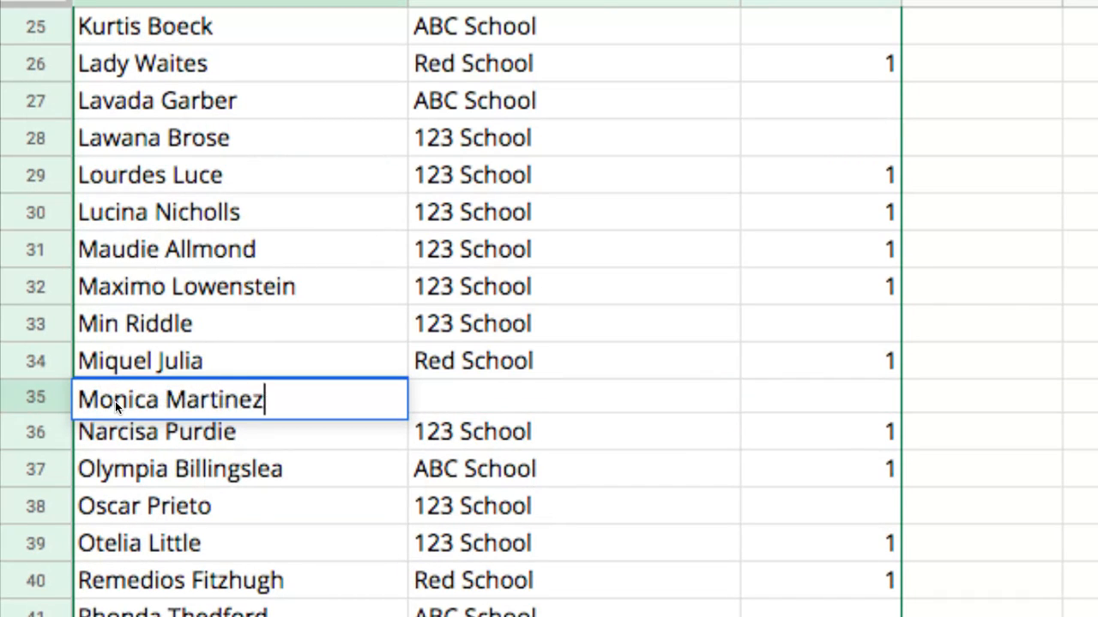
key(Return)
key(Tab)
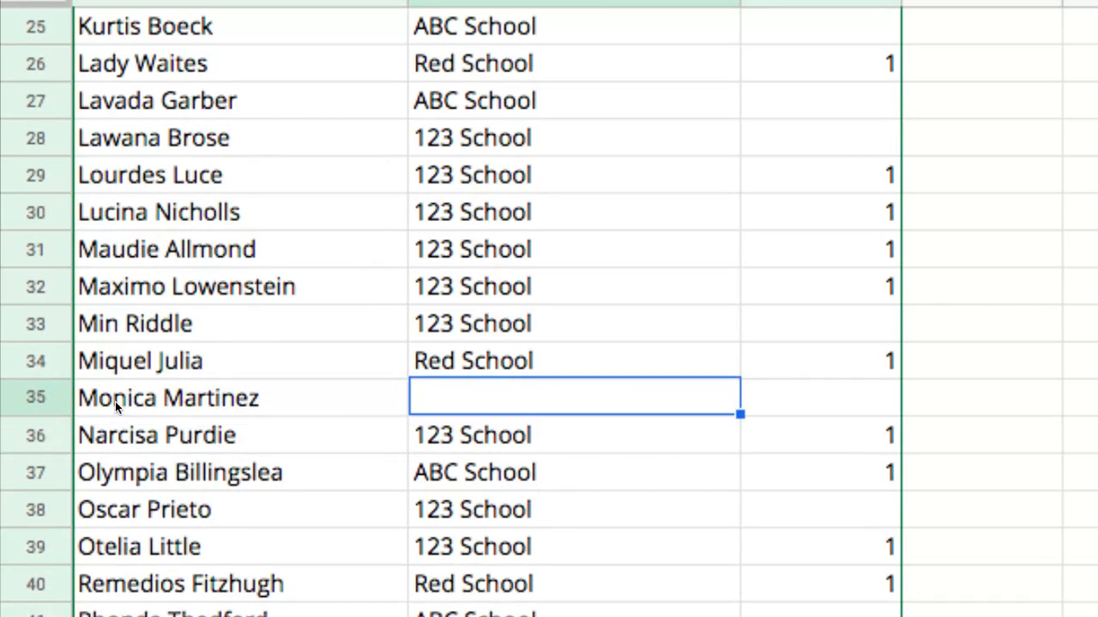
text(Red School)
key(Return)
key(Up)
key(Right)
text(1)
key(Tab)
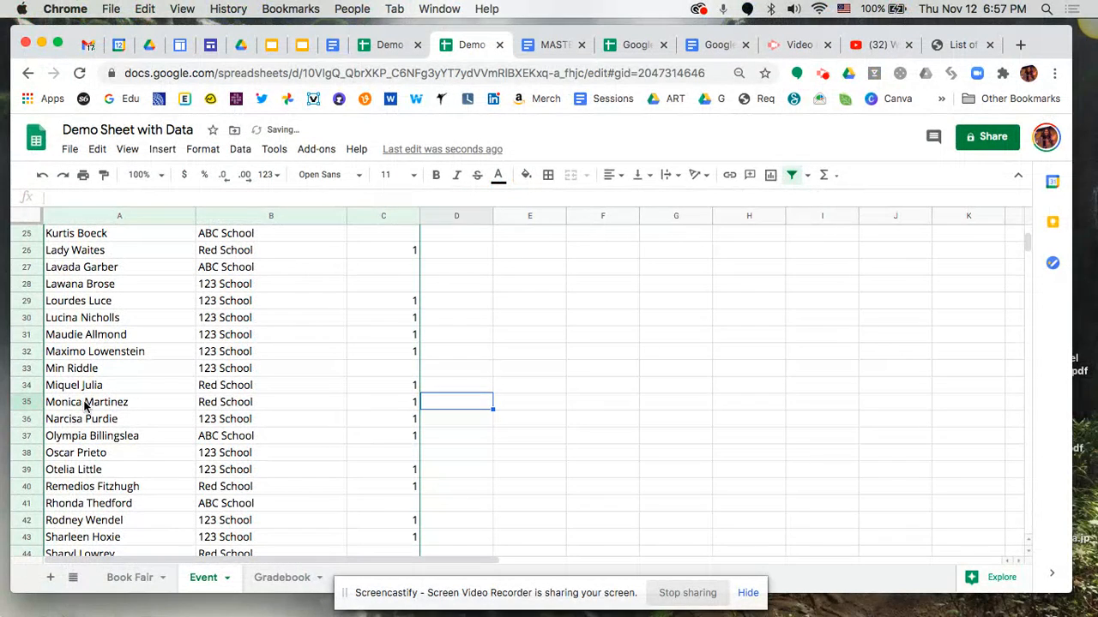
Insert one column to the left of the RSVP'ed column and give it the header Email
scroll(185, 392, up, 5)
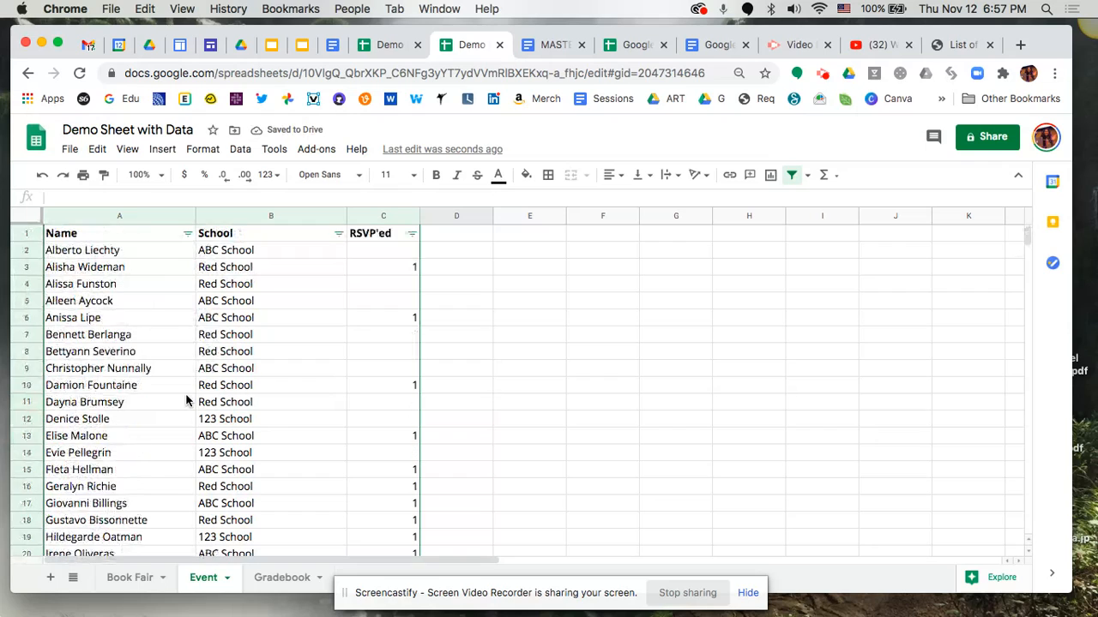
click(374, 216)
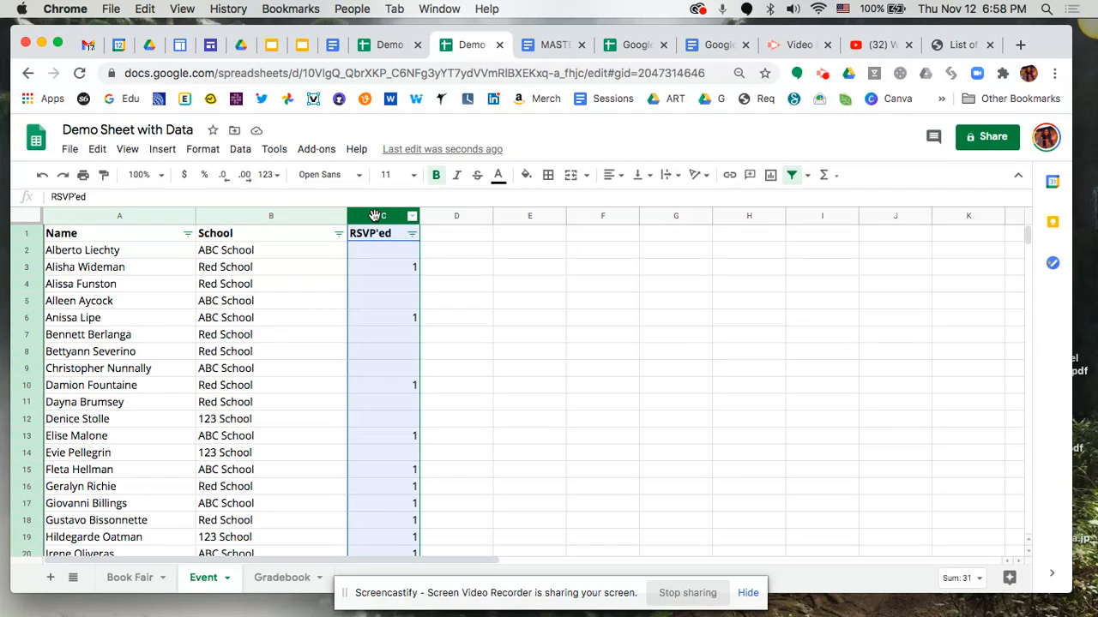
right_click(375, 216)
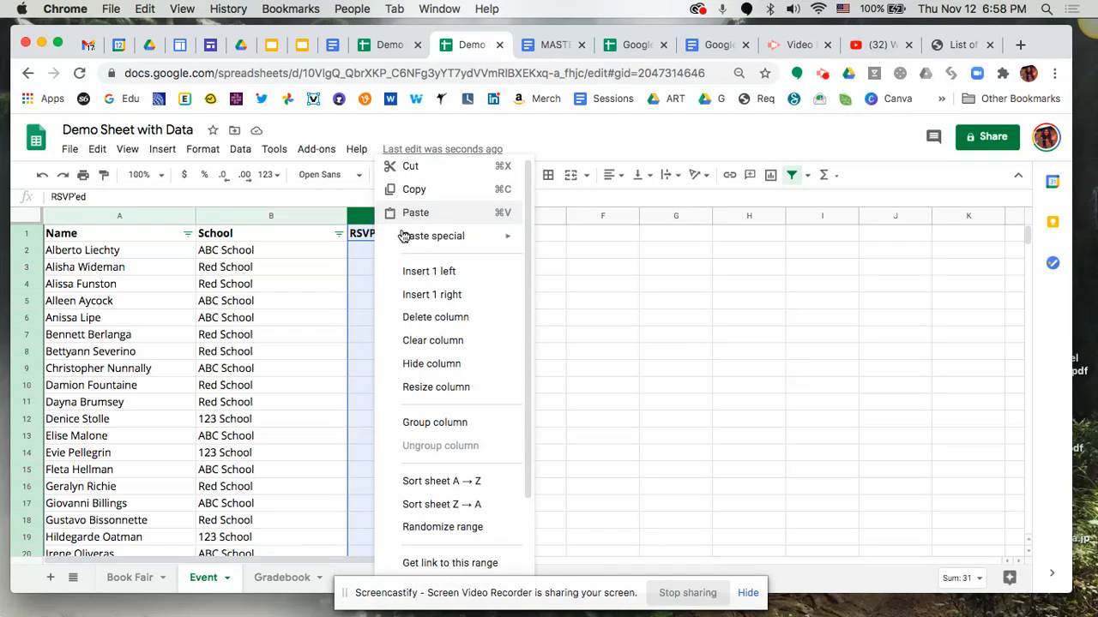
click(468, 272)
click(375, 236)
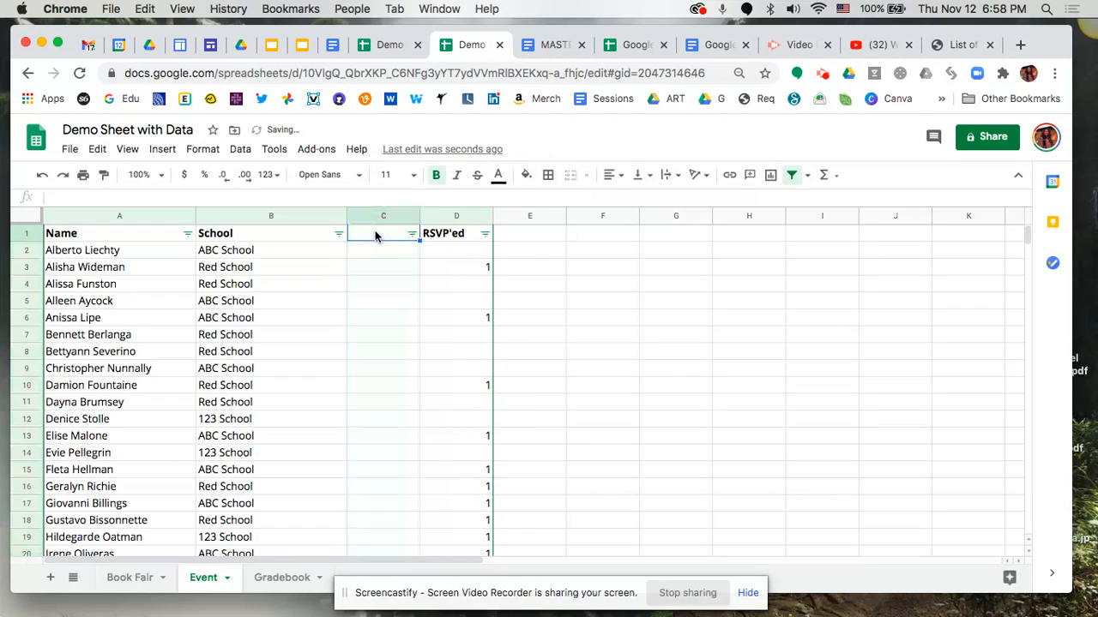
text(Email)
key(Return)
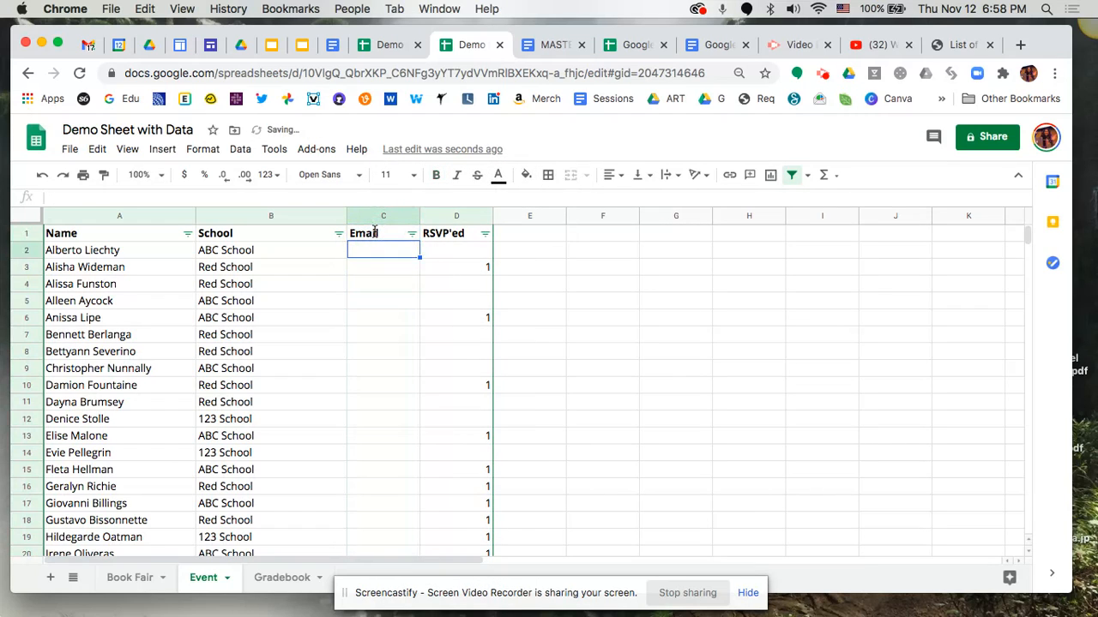